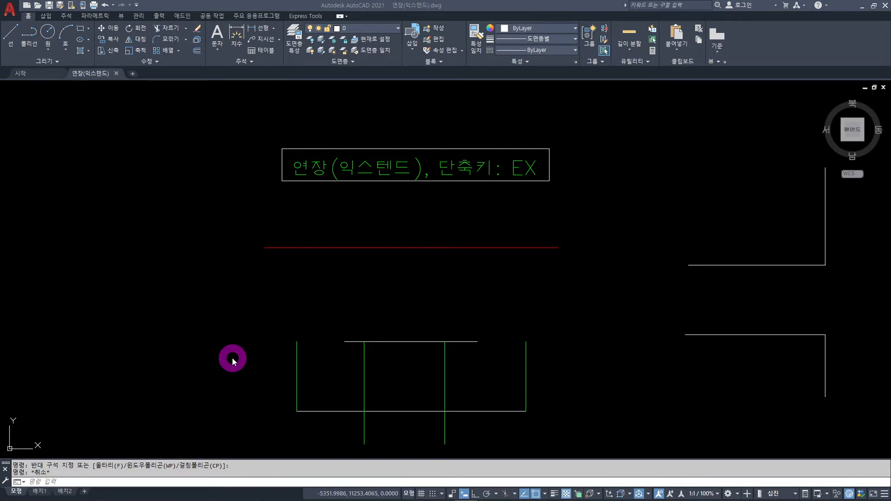
Step: Stretch the upper end of the leftmost green vertical line up and to the left, and undo the stretch
{"action": "left_click", "coordinate": [232, 358]}
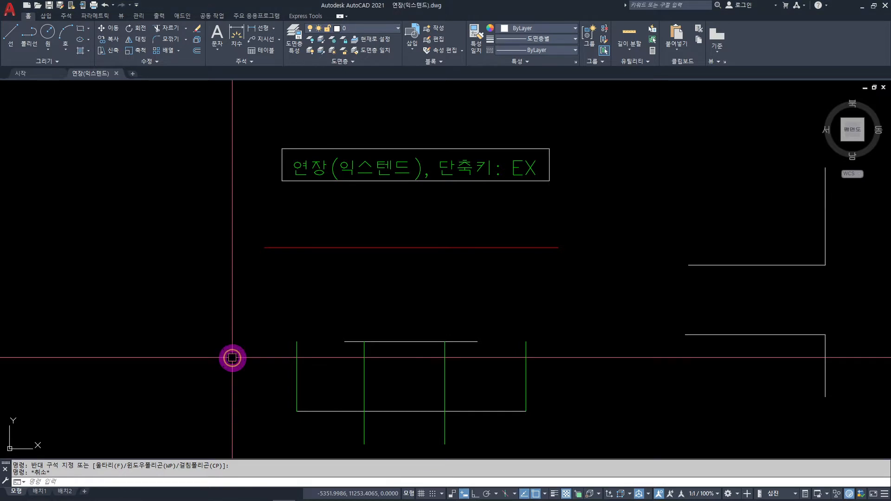
{"action": "left_click", "coordinate": [298, 364]}
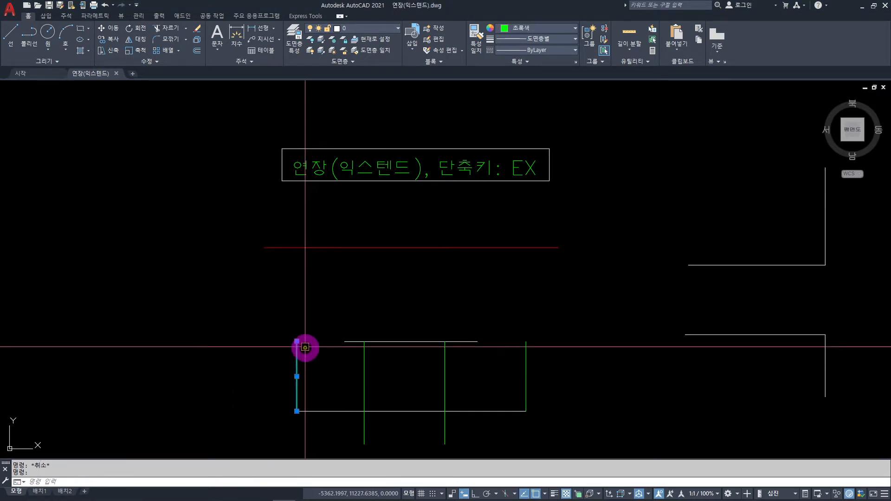
{"action": "left_click", "coordinate": [297, 342]}
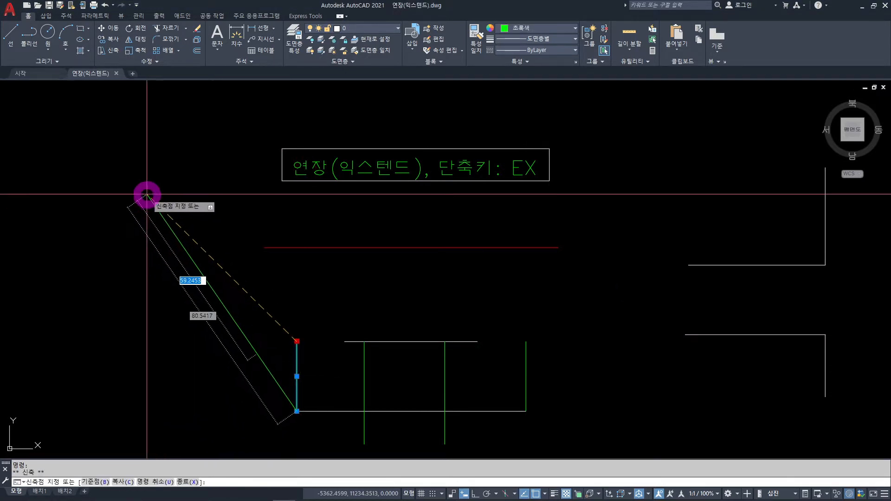
{"action": "left_click", "coordinate": [154, 239]}
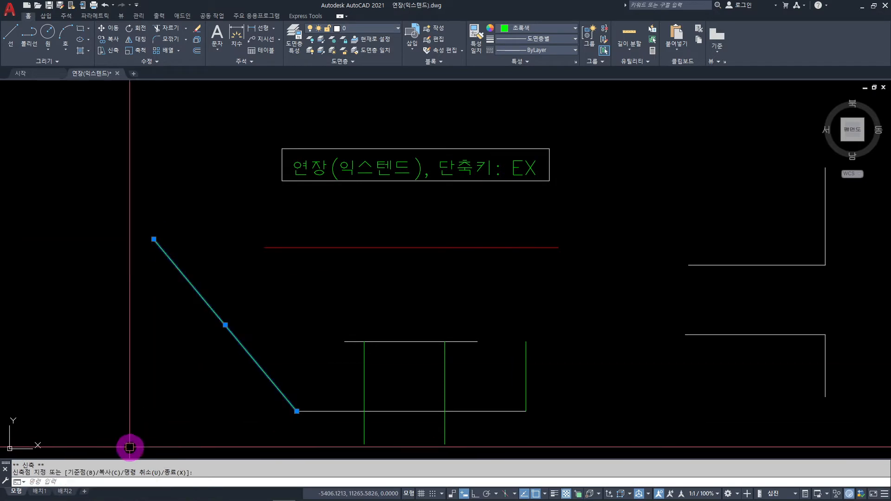
{"action": "key", "text": "ctrl+z"}
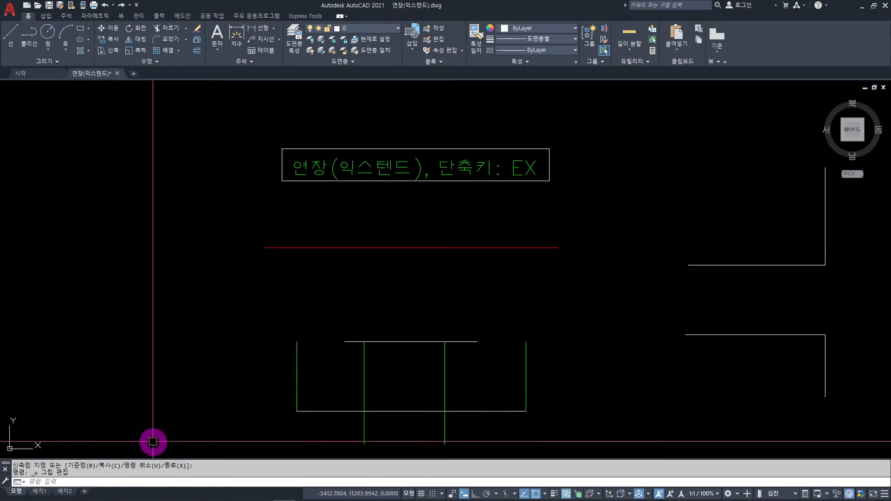
Step: Identify the four green vertical lines and the red horizontal line by selecting them, and clear the selection
{"action": "left_click", "coordinate": [297, 358]}
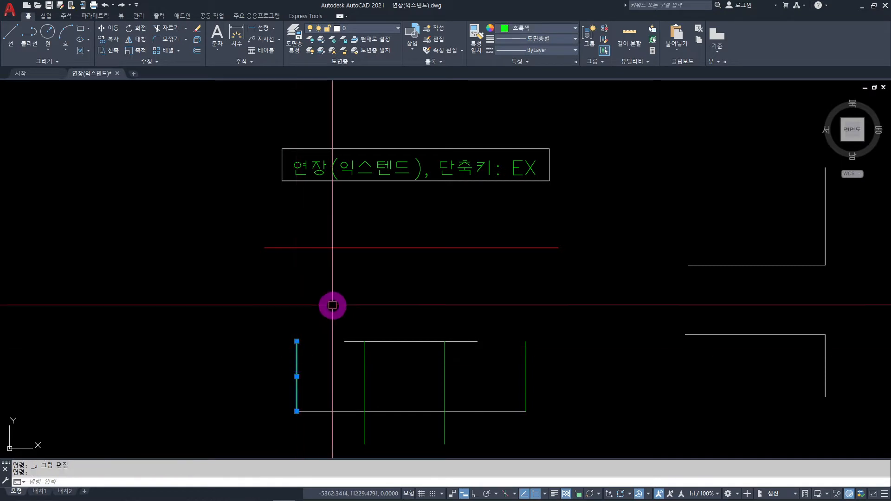
{"action": "left_click", "coordinate": [347, 248]}
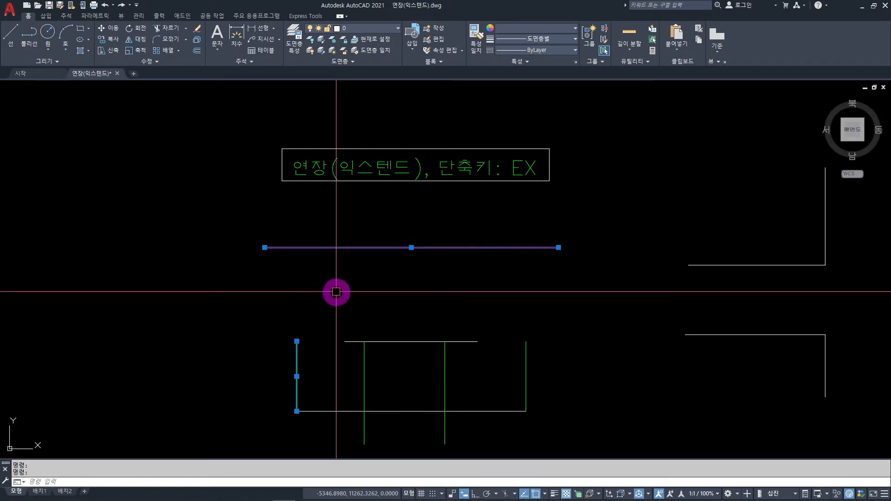
{"action": "key", "text": "Escape"}
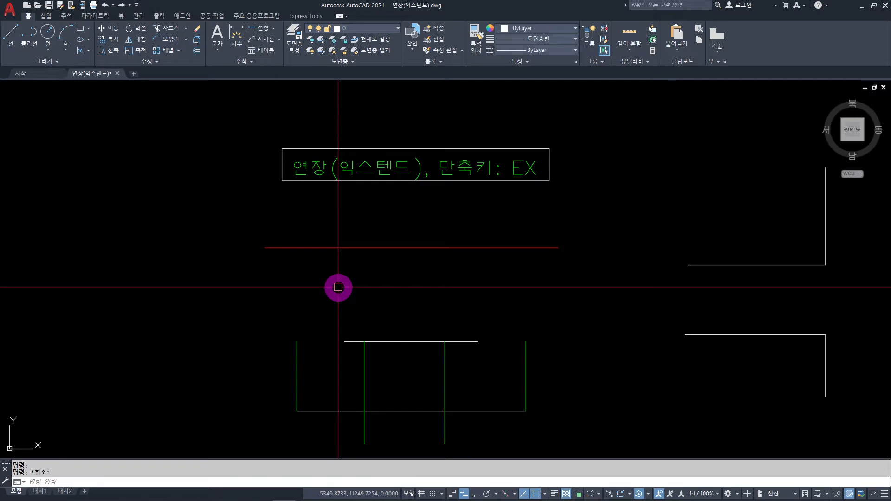
{"action": "left_click", "coordinate": [316, 362]}
{"action": "left_click", "coordinate": [288, 368]}
{"action": "left_click", "coordinate": [378, 370]}
{"action": "left_click", "coordinate": [344, 370]}
{"action": "left_click", "coordinate": [448, 376]}
{"action": "left_click", "coordinate": [422, 376]}
{"action": "left_click", "coordinate": [547, 377]}
{"action": "left_click", "coordinate": [510, 376]}
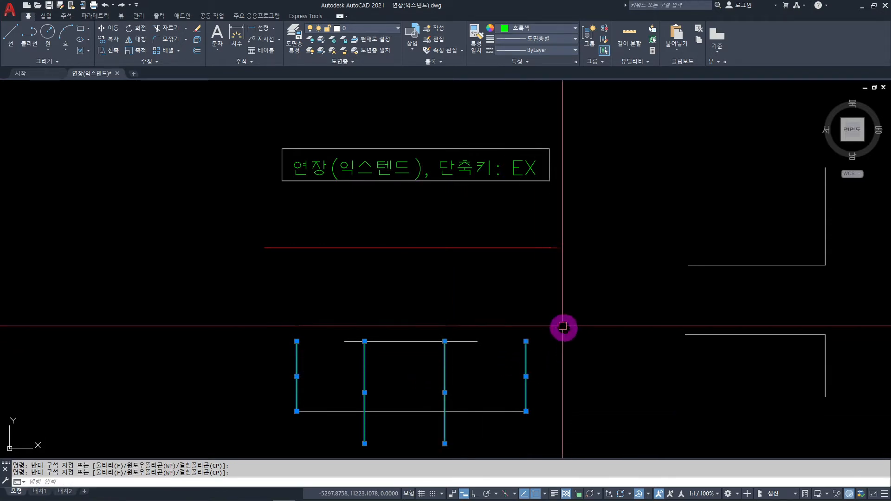
{"action": "left_click", "coordinate": [456, 230]}
{"action": "left_click", "coordinate": [425, 265]}
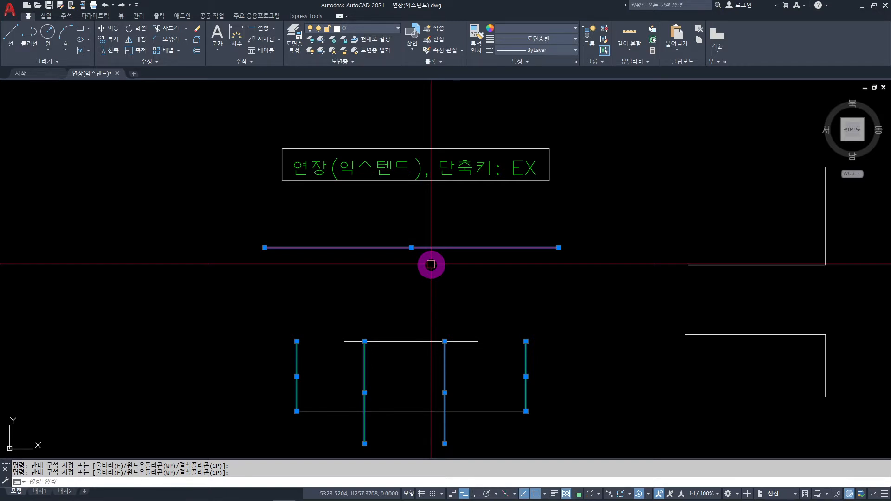
{"action": "key", "text": "Escape"}
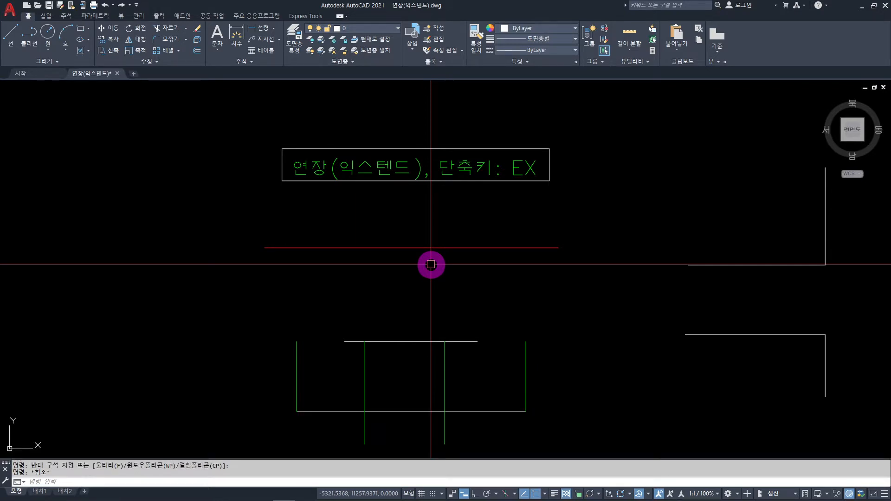
{"action": "left_click", "coordinate": [187, 28]}
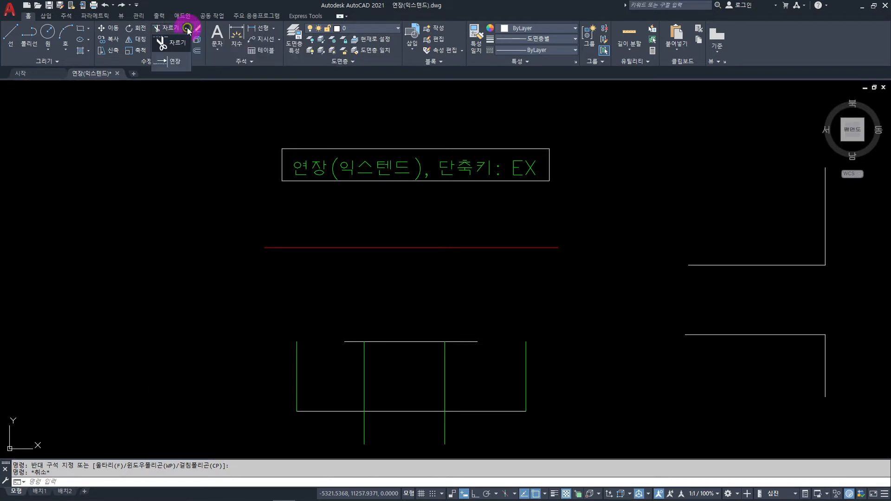
{"action": "left_click", "coordinate": [175, 63]}
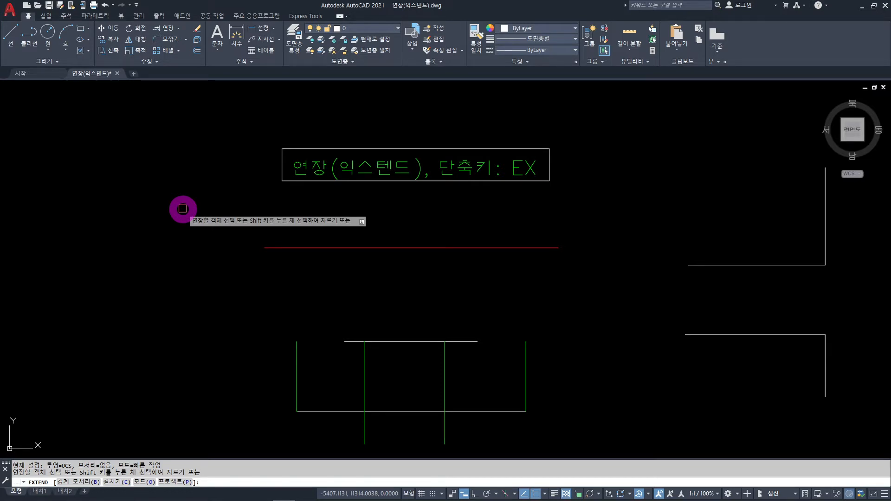
{"action": "key", "text": "Escape"}
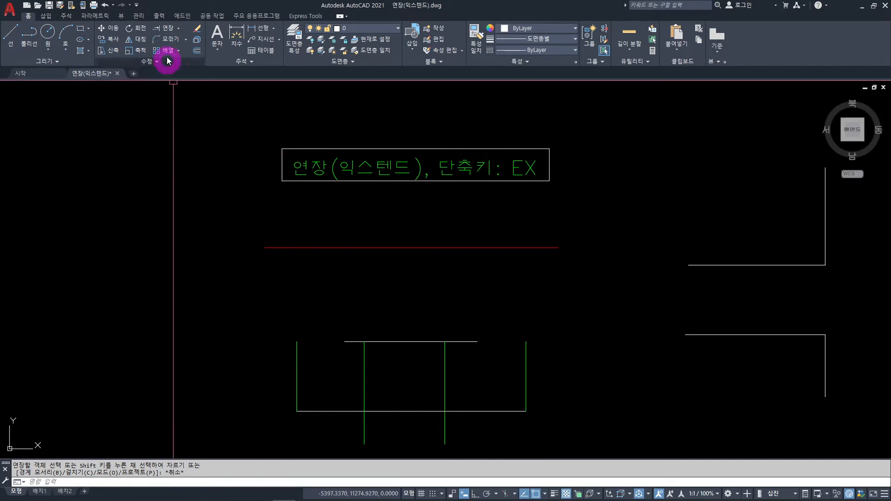
Step: Extend the four green vertical lines up to the red horizontal line
{"action": "left_click", "coordinate": [166, 31]}
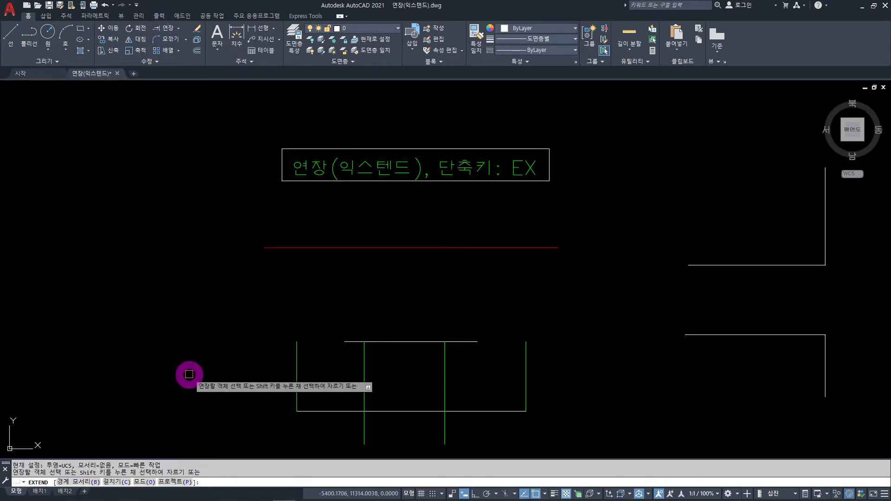
{"action": "left_click", "coordinate": [296, 351]}
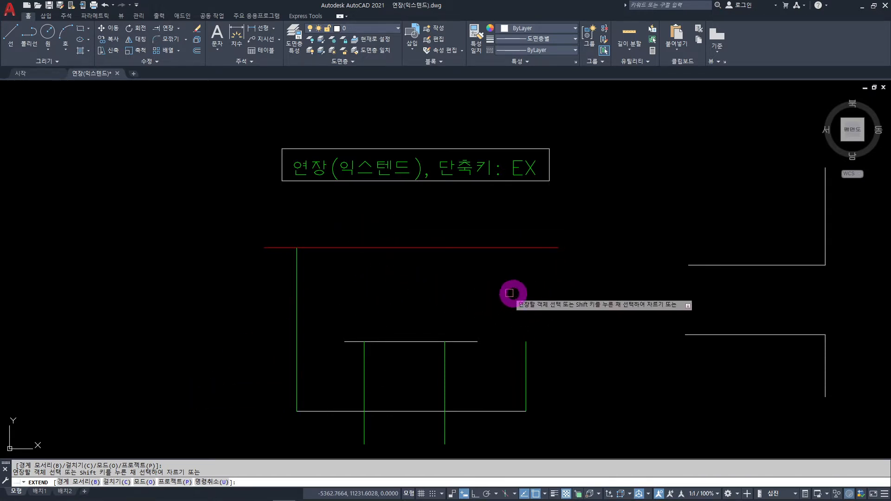
{"action": "left_click", "coordinate": [364, 360]}
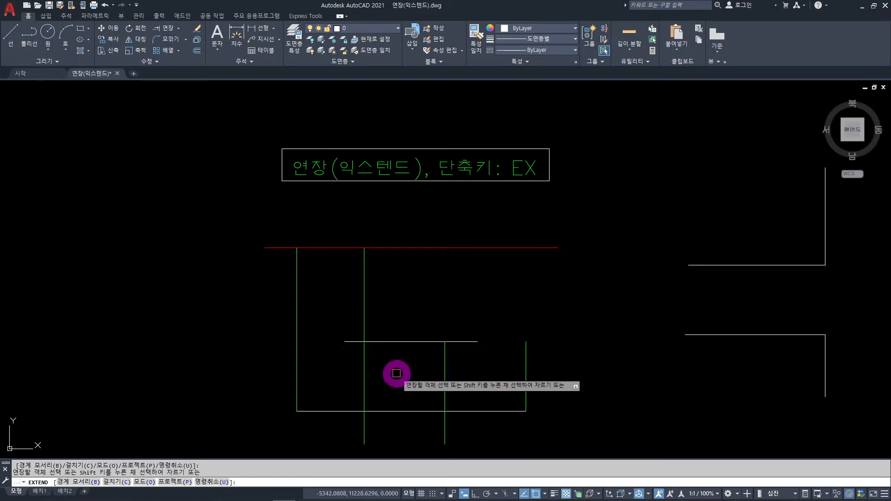
{"action": "left_click", "coordinate": [444, 362]}
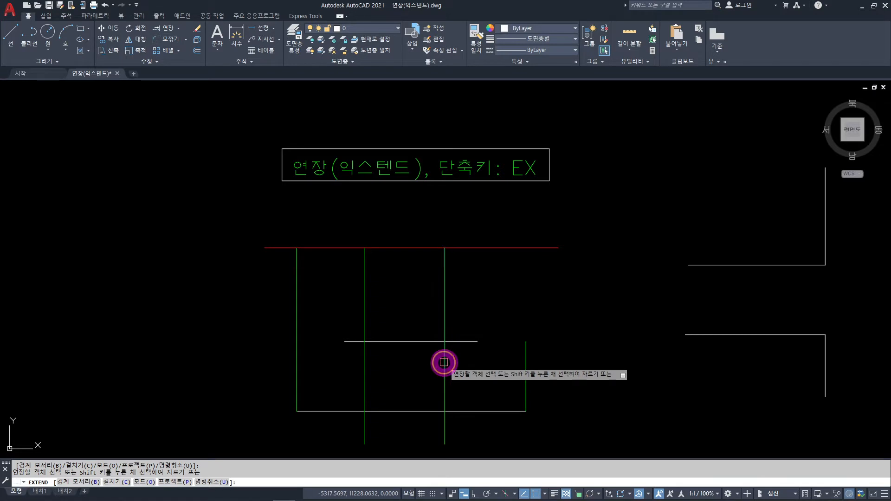
{"action": "left_click", "coordinate": [525, 360]}
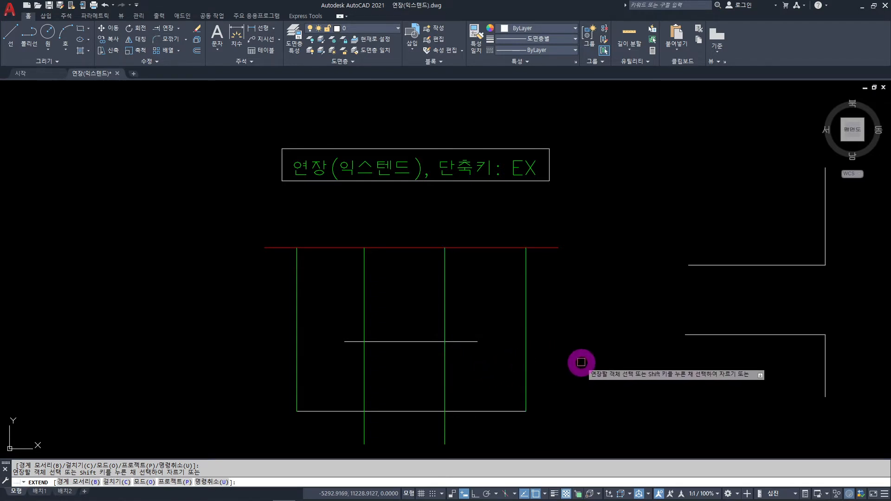
{"action": "key", "text": "Escape"}
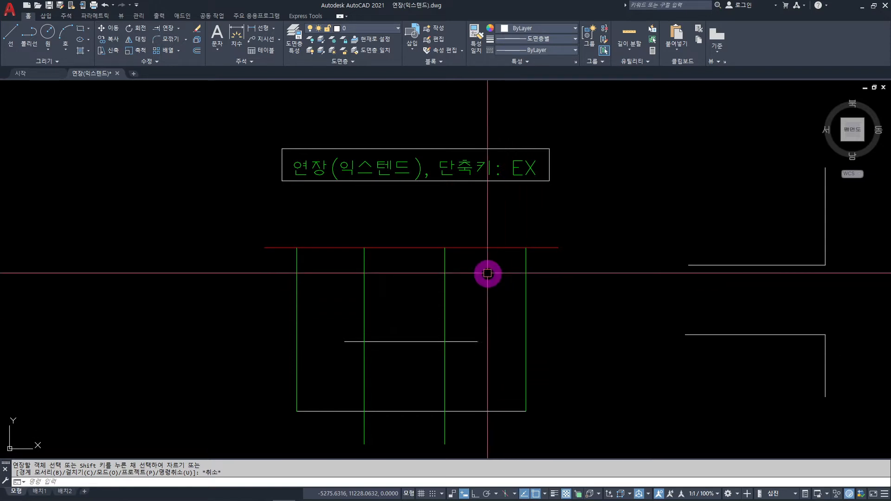
Step: Select the red boundary line briefly, deselect it, and undo the extension of the four green lines
{"action": "left_click", "coordinate": [481, 248]}
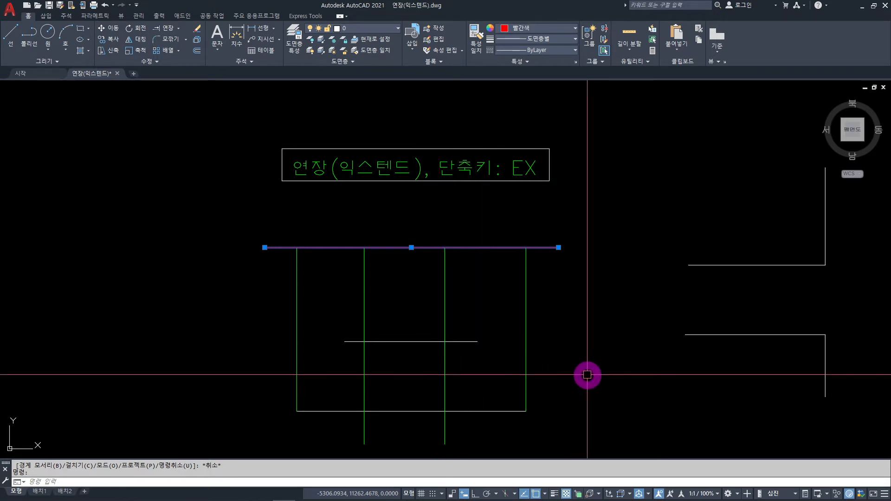
{"action": "key", "text": "Escape"}
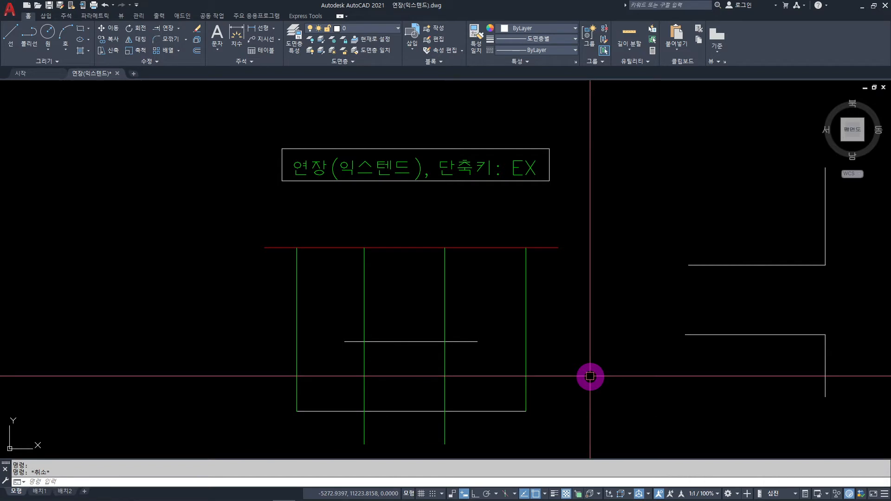
{"action": "key", "text": "ctrl+z"}
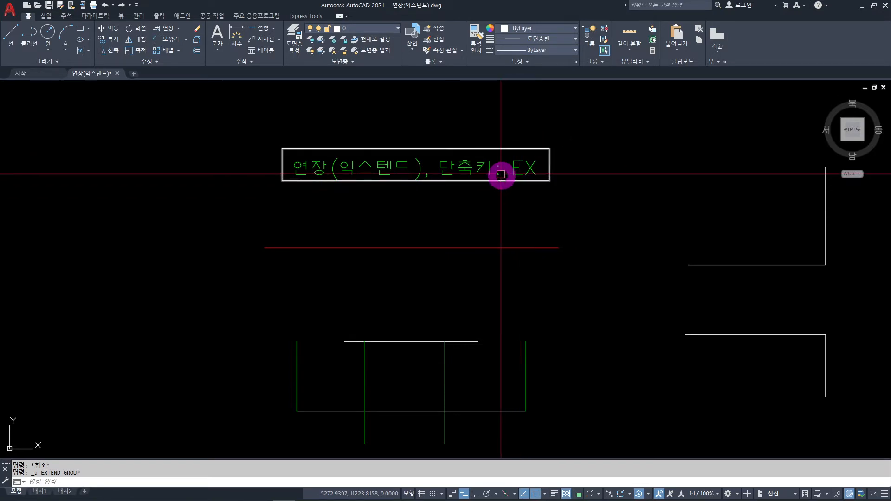
Step: Extend all four green vertical lines to the red boundary line again with the EX (EXTEND) command
{"action": "type", "text": "EX"}
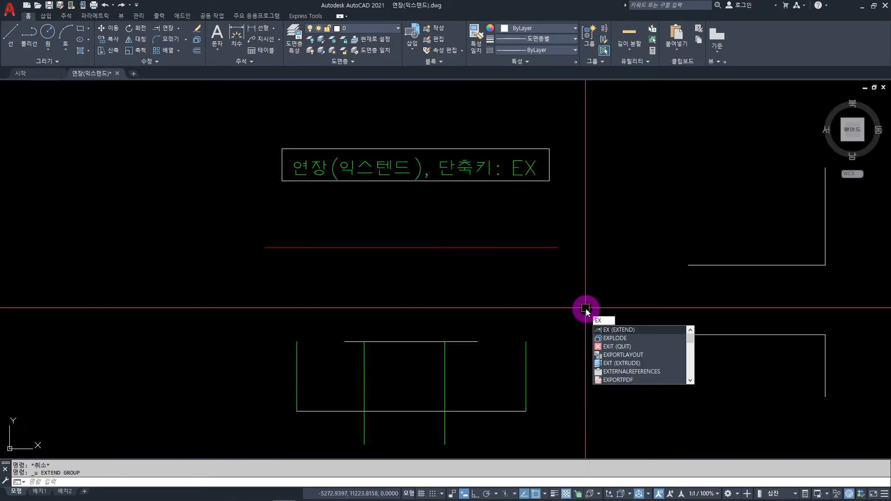
{"action": "key", "text": "space"}
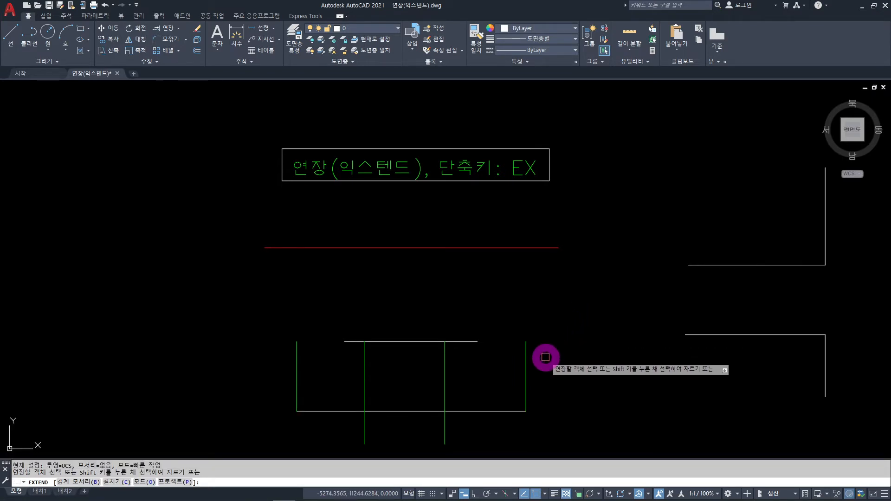
{"action": "left_click", "coordinate": [527, 353]}
{"action": "left_click", "coordinate": [445, 361]}
{"action": "left_click", "coordinate": [364, 364]}
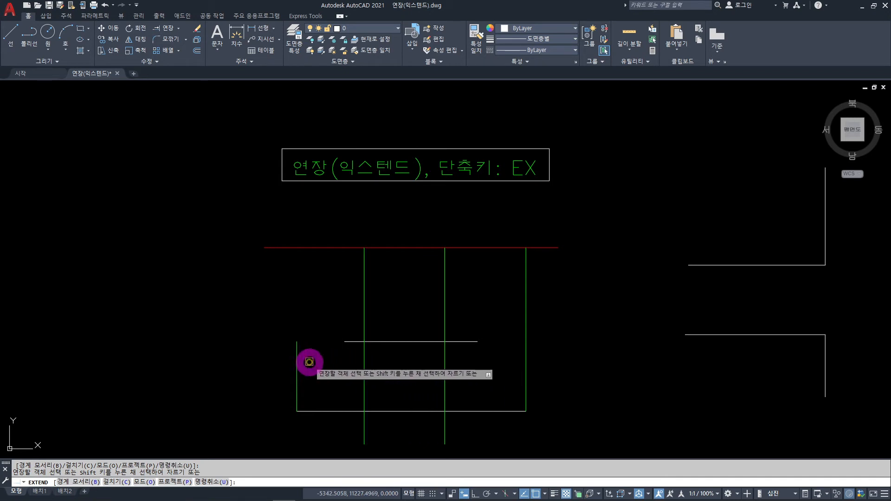
{"action": "left_click", "coordinate": [297, 362]}
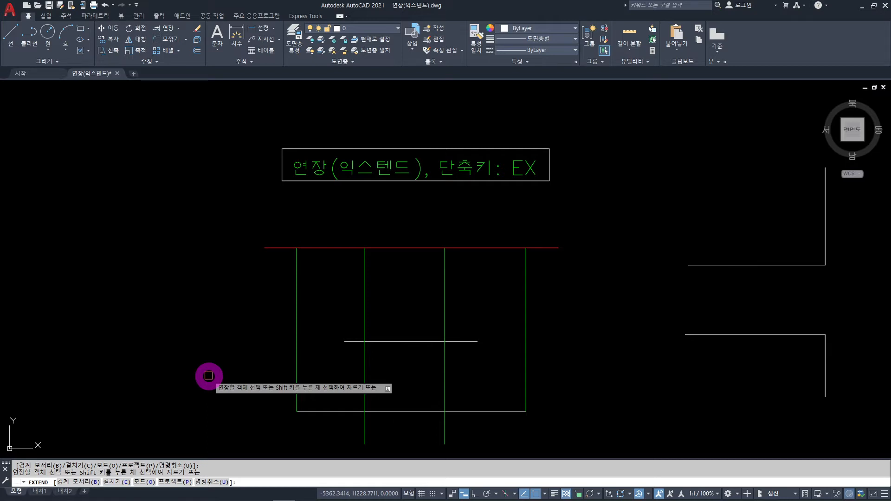
{"action": "key", "text": "Escape"}
Step: Extend the arcs and horizontal edges of the figure below the green lines to complete its overlapping circle and rectangle
{"action": "scroll", "coordinate": [446, 318], "scroll_direction": "down", "scroll_amount": 5}
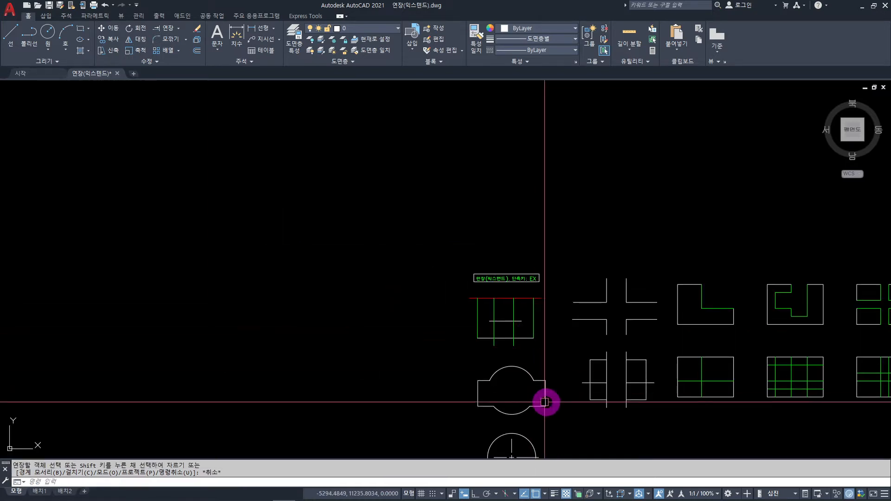
{"action": "middle_click_drag", "start_coordinate": [547, 398], "coordinate": [490, 264]}
{"action": "scroll", "coordinate": [489, 265], "scroll_direction": "up", "scroll_amount": 4}
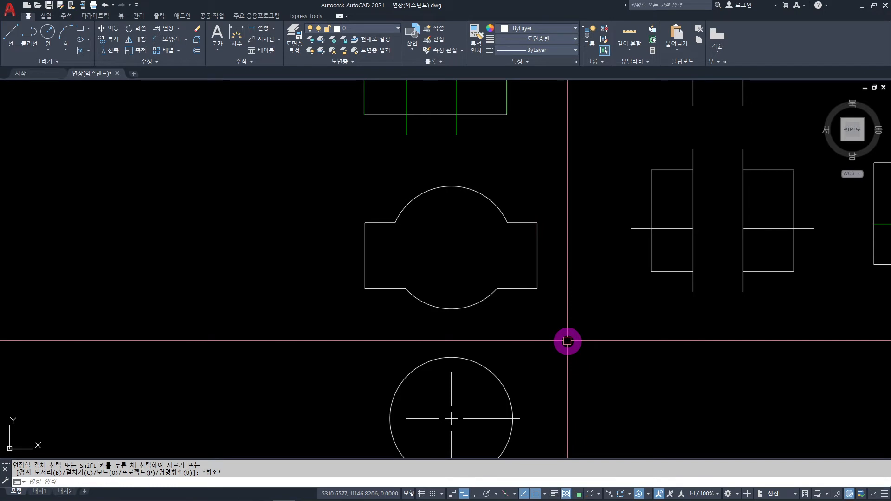
{"action": "type", "text": "EX"}
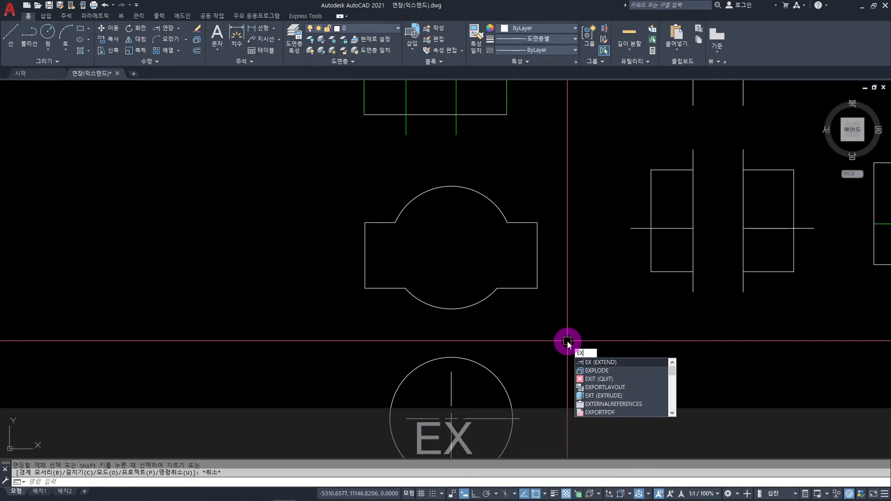
{"action": "key", "text": "space"}
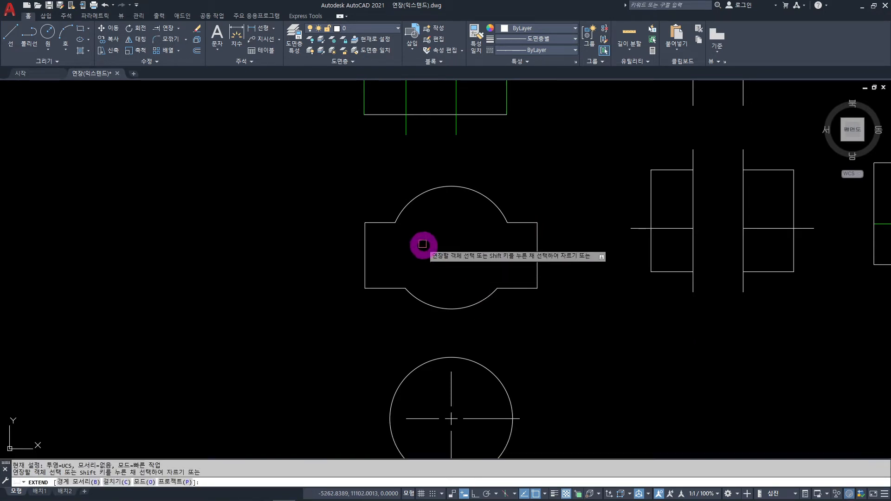
{"action": "left_click", "coordinate": [413, 200]}
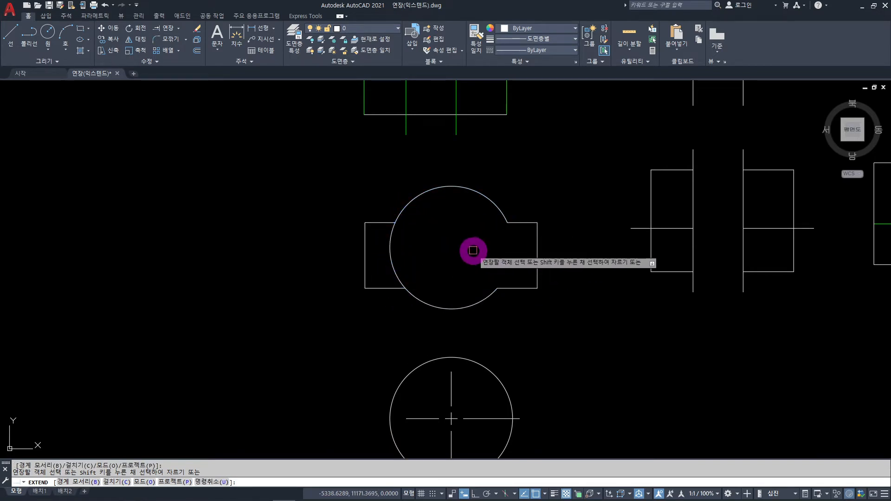
{"action": "left_click", "coordinate": [483, 298]}
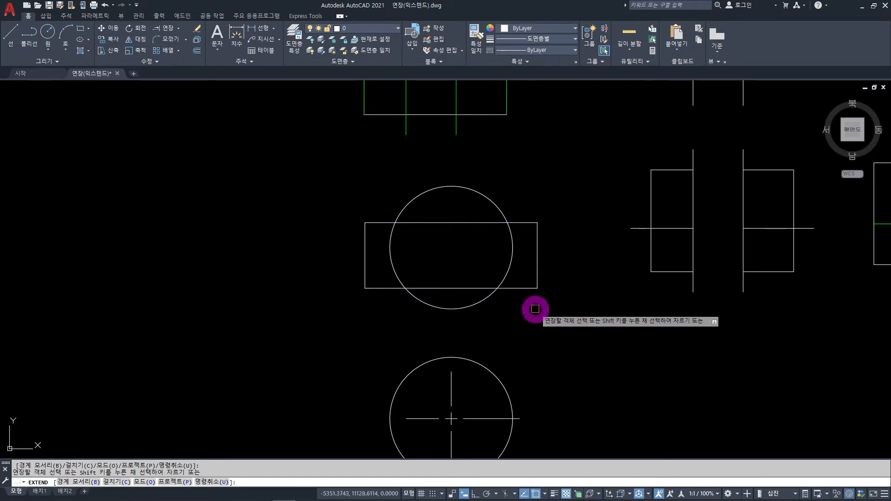
{"action": "middle_click_drag", "start_coordinate": [548, 364], "coordinate": [531, 277]}
{"action": "scroll", "coordinate": [525, 338], "scroll_direction": "up", "scroll_amount": 4}
{"action": "scroll", "coordinate": [531, 334], "scroll_direction": "down", "scroll_amount": 2}
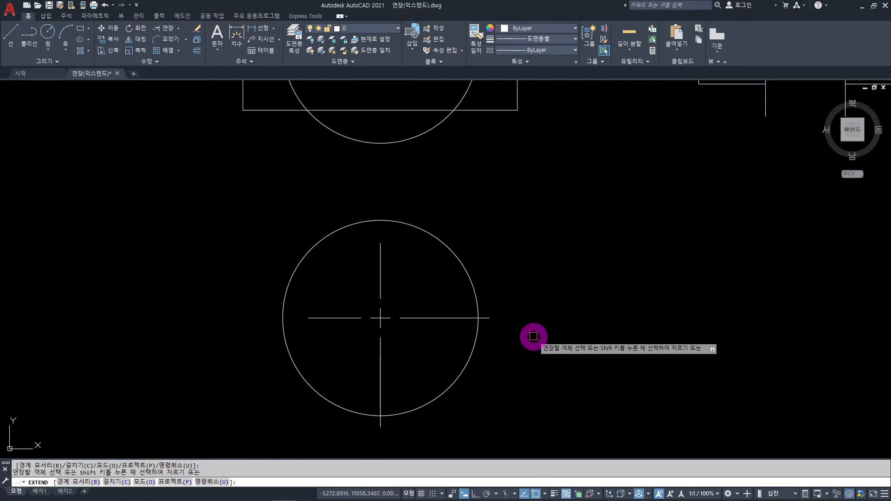
{"action": "middle_click_drag", "start_coordinate": [531, 334], "coordinate": [563, 313]}
{"action": "key", "text": "Escape"}
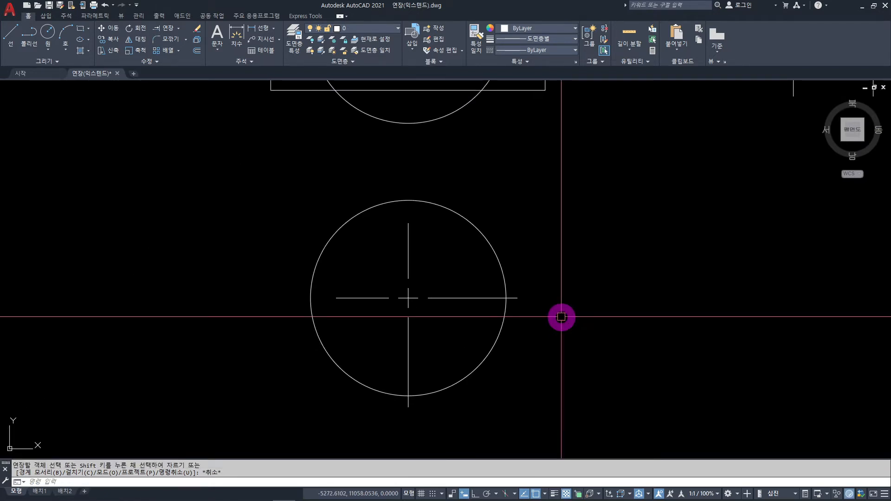
Step: Draw a circle concentric with the lower circle, with its radius reaching the outer end of the right centre line
{"action": "left_click", "coordinate": [485, 361]}
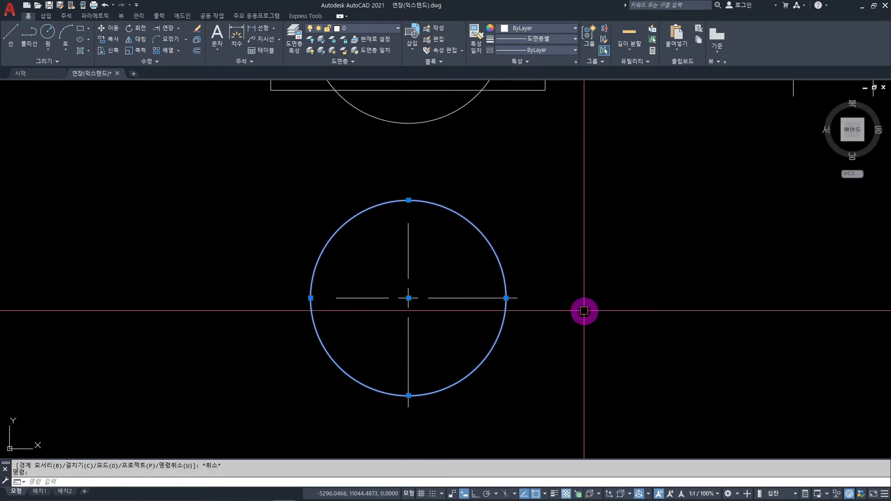
{"action": "key", "text": "Escape"}
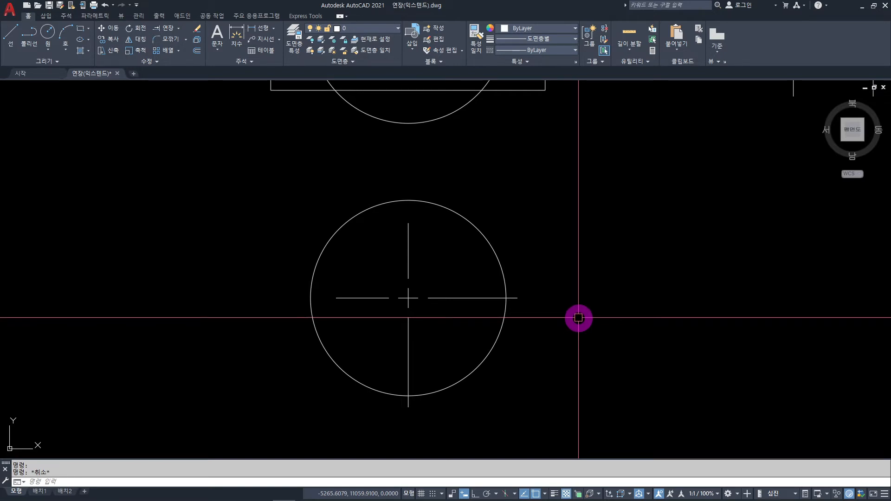
{"action": "type", "text": "c"}
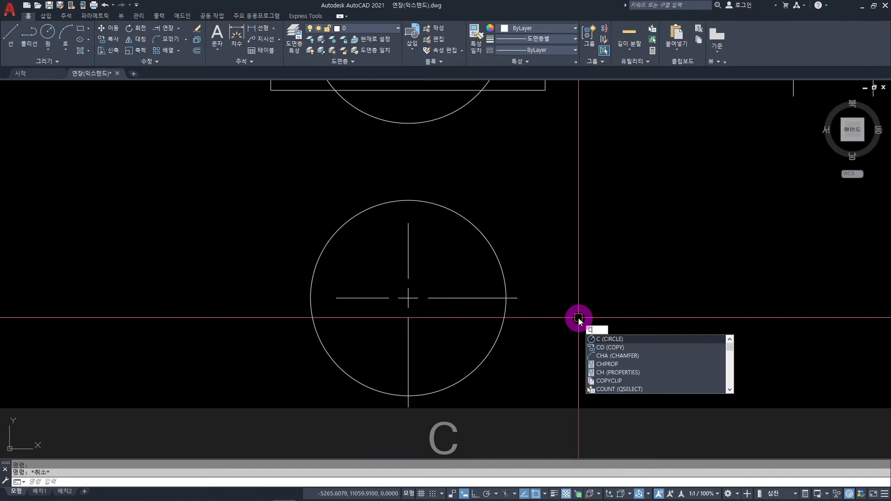
{"action": "key", "text": "space"}
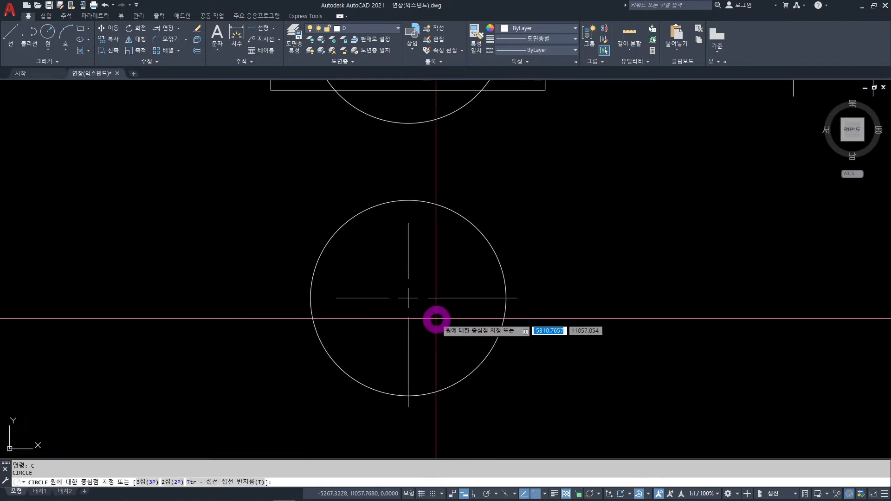
{"action": "left_click", "coordinate": [407, 295]}
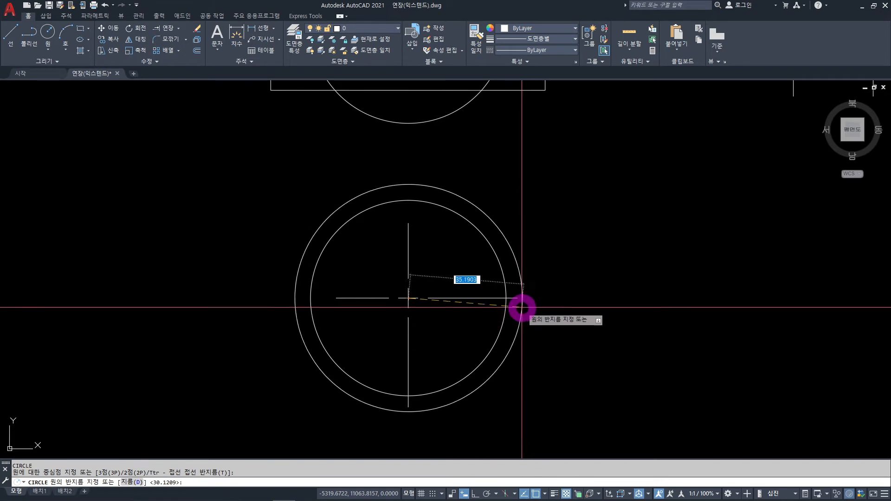
{"action": "left_click", "coordinate": [518, 297]}
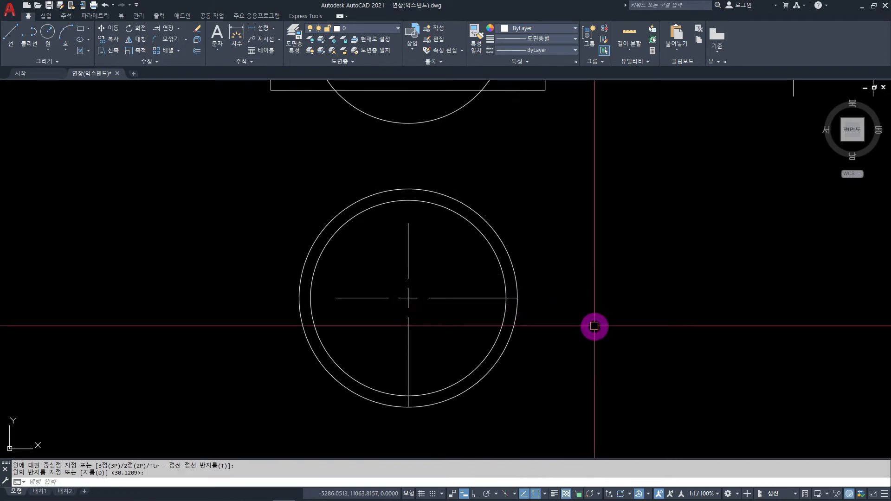
{"action": "key", "text": "Escape"}
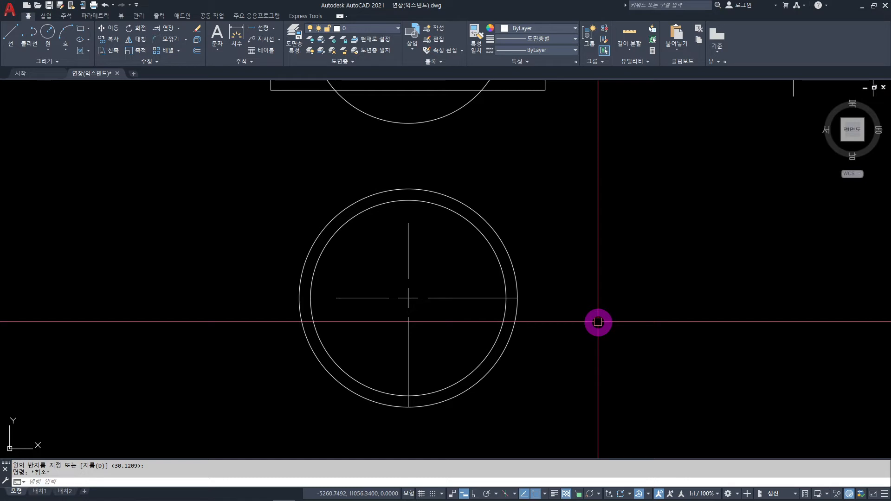
Step: Extend the circle's upper and left centre lines to the outer circle, and erase that outer circle
{"action": "type", "text": "ex"}
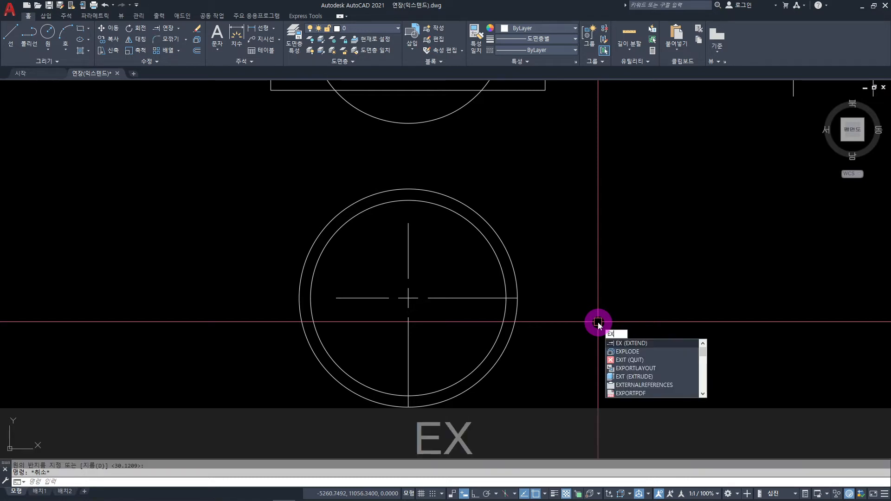
{"action": "key", "text": "space"}
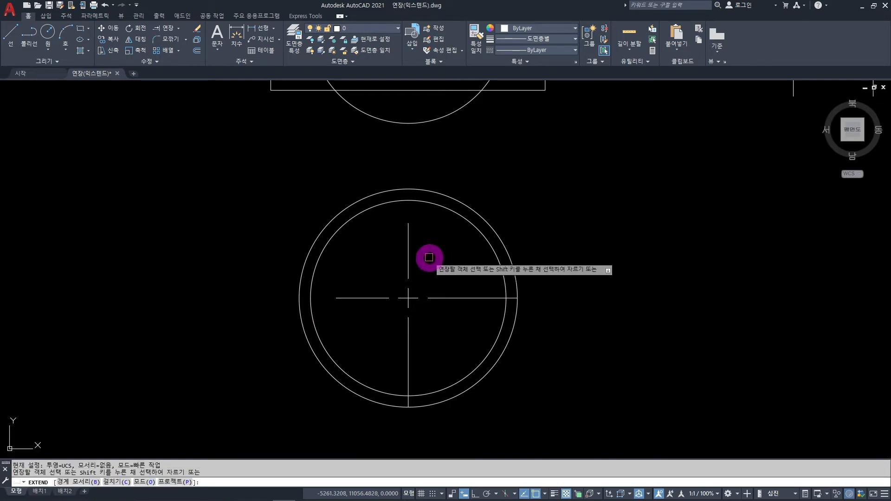
{"action": "left_click", "coordinate": [409, 231]}
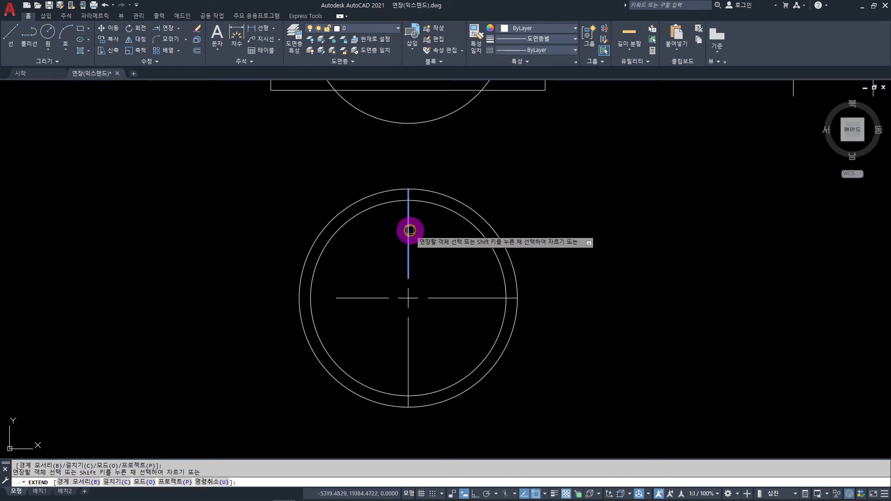
{"action": "left_click", "coordinate": [408, 231]}
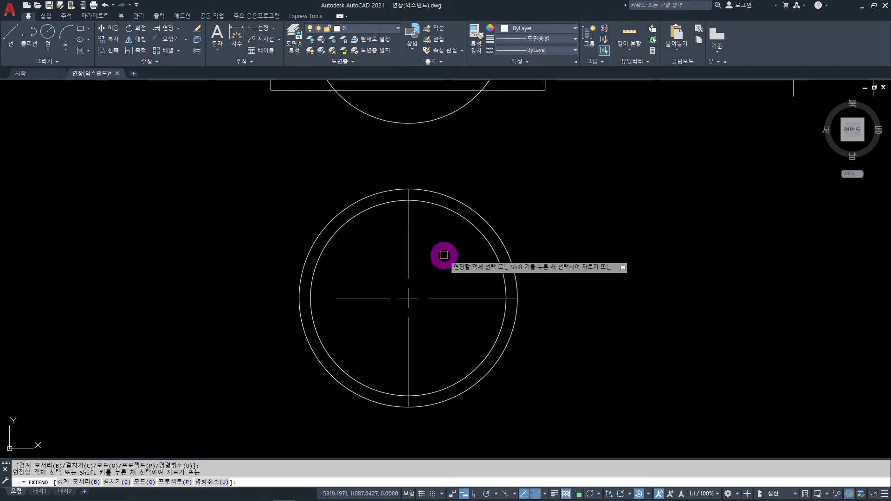
{"action": "left_click", "coordinate": [350, 299]}
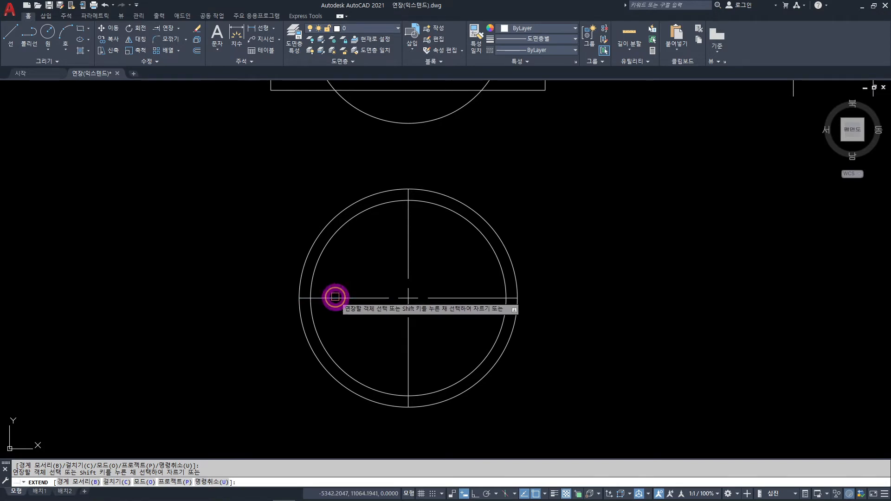
{"action": "key", "text": "Escape"}
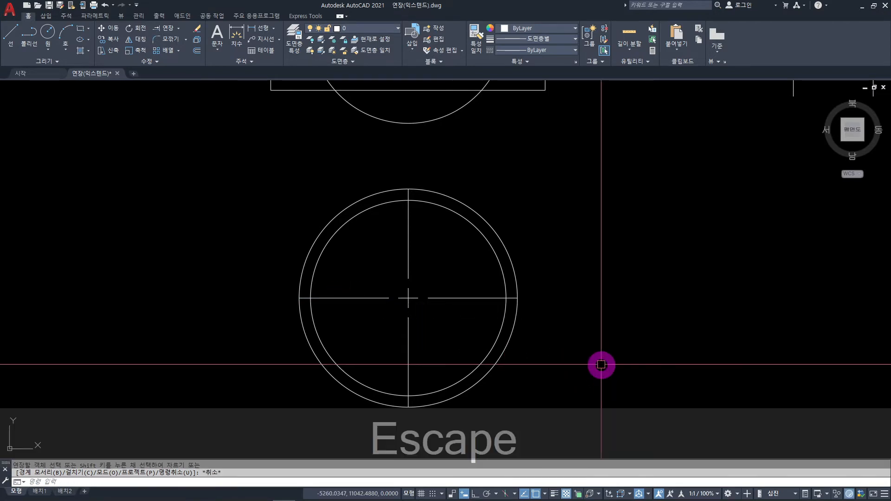
{"action": "left_click", "coordinate": [514, 327]}
{"action": "key", "text": "Delete"}
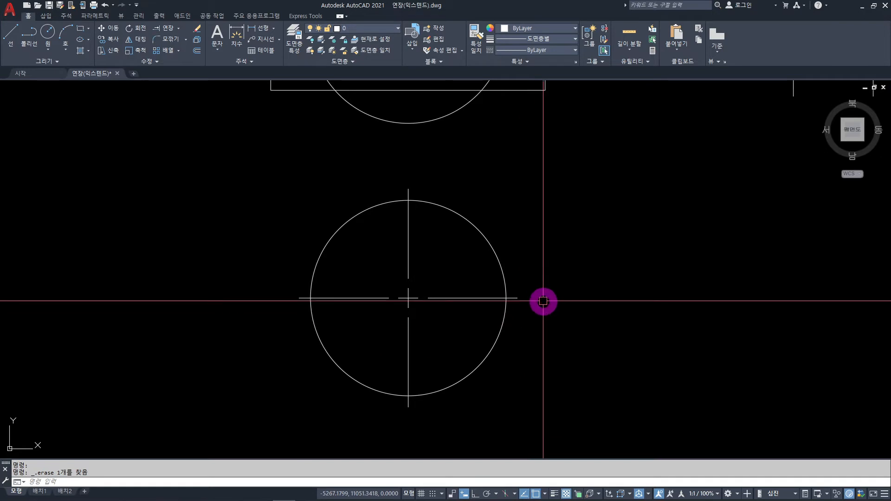
Step: Extend the two vertical and two horizontal lines across the central gap of the cross-shaped figure beside the green lines
{"action": "scroll", "coordinate": [629, 231], "scroll_direction": "down", "scroll_amount": 7}
{"action": "middle_click_drag", "start_coordinate": [673, 235], "coordinate": [483, 299]}
{"action": "scroll", "coordinate": [476, 209], "scroll_direction": "up", "scroll_amount": 8}
{"action": "mouse_move", "coordinate": [471, 213]}
{"action": "middle_mouse_down"}
{"action": "mouse_move", "coordinate": [408, 259]}
{"action": "mouse_move", "coordinate": [412, 203]}
{"action": "mouse_move", "coordinate": [416, 283]}
{"action": "middle_mouse_up"}
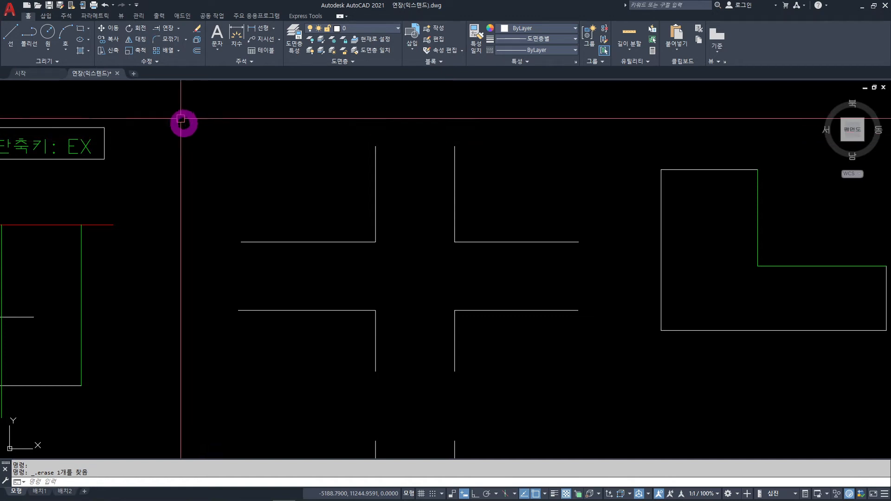
{"action": "left_click", "coordinate": [166, 30]}
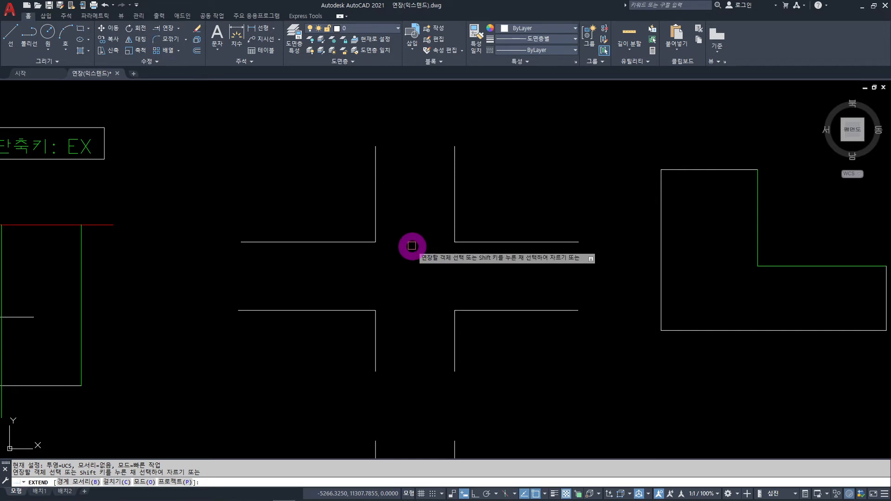
{"action": "left_click", "coordinate": [378, 225]}
{"action": "left_click", "coordinate": [454, 220]}
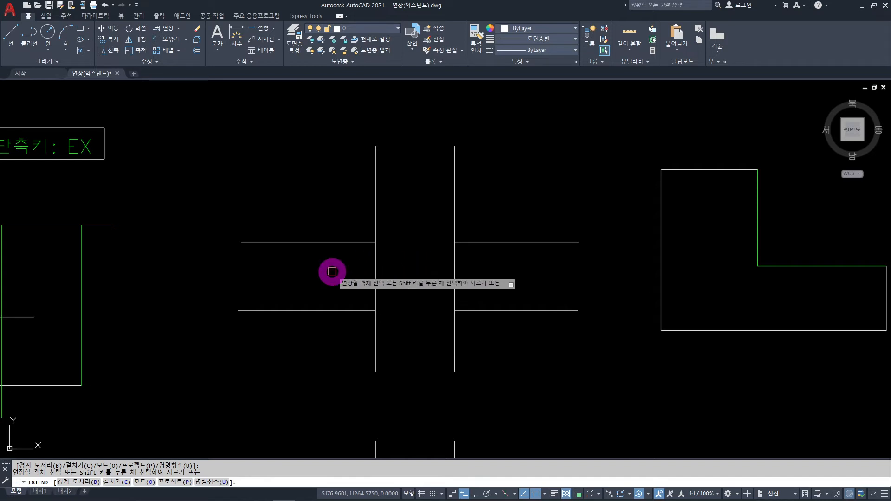
{"action": "left_click", "coordinate": [354, 242]}
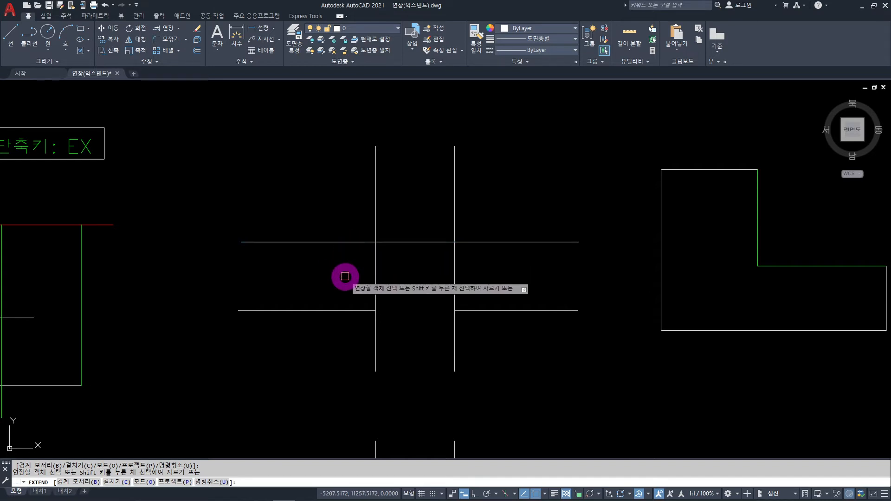
{"action": "left_click", "coordinate": [355, 311]}
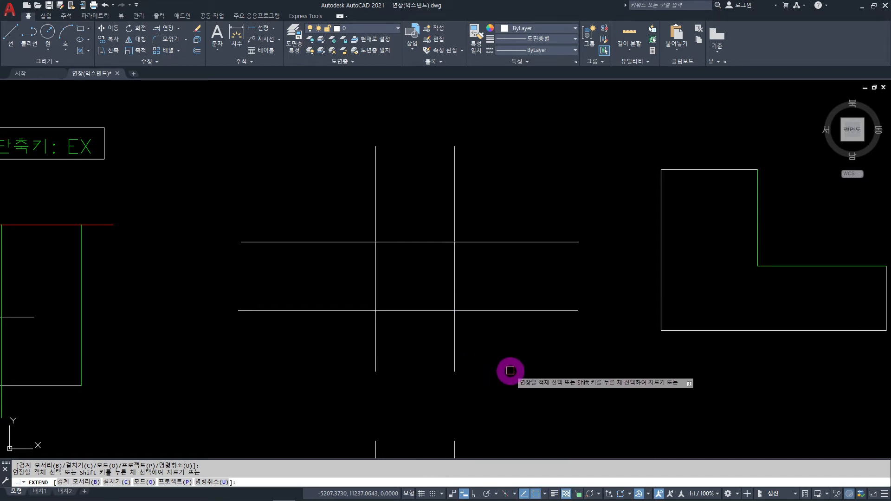
{"action": "key", "text": "Escape"}
Step: Extend the three horizontal lines across the gap of the split rectangle below the crossing-lines figure
{"action": "scroll", "coordinate": [486, 346], "scroll_direction": "down", "scroll_amount": 4}
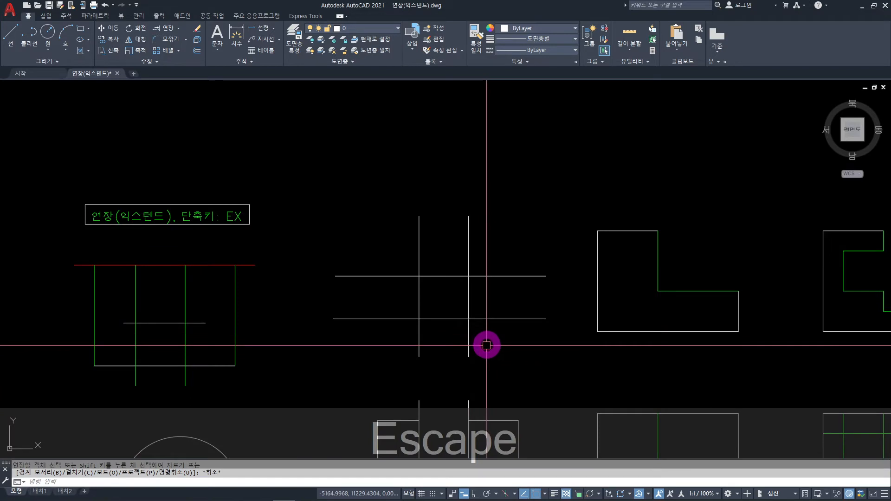
{"action": "middle_click_drag", "start_coordinate": [480, 358], "coordinate": [458, 210]}
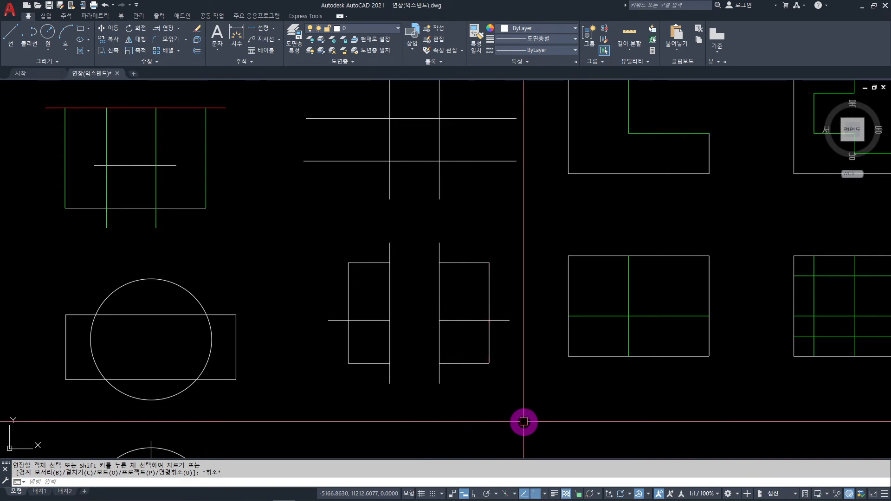
{"action": "type", "text": "EX"}
{"action": "key", "text": "space"}
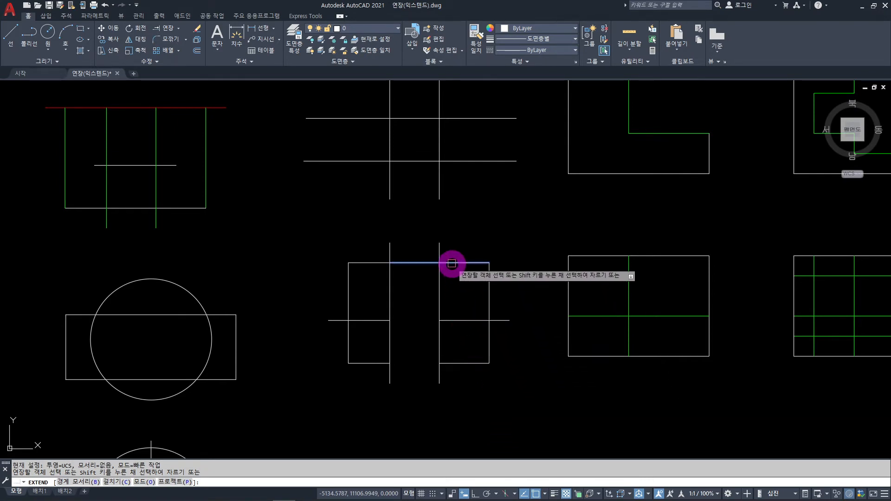
{"action": "left_click", "coordinate": [455, 320]}
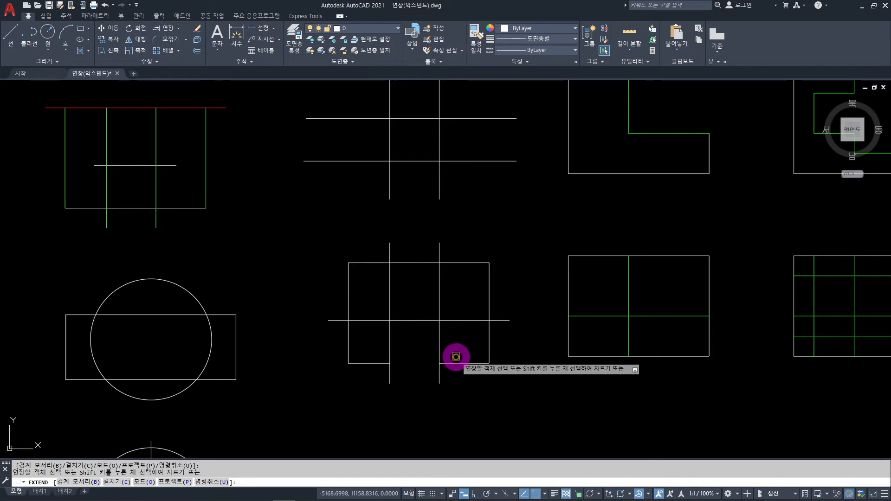
{"action": "left_click", "coordinate": [455, 363]}
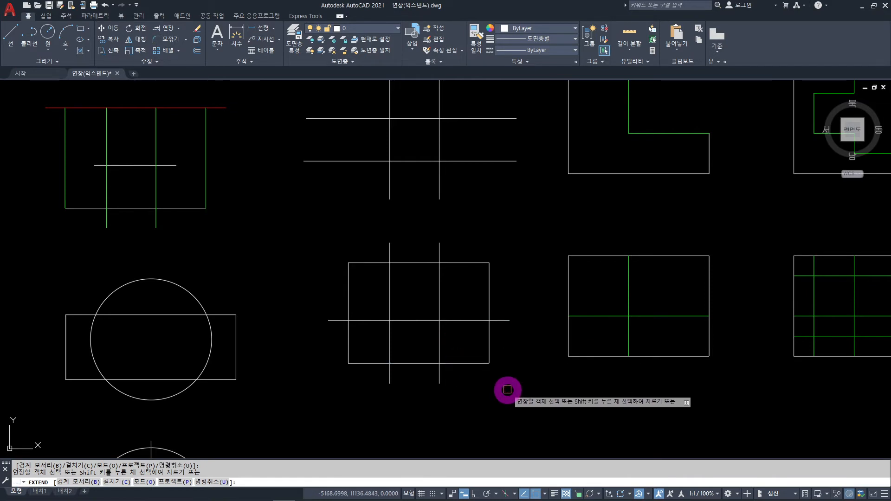
Step: Trim the line ends protruding beyond the white rectangle on all four sides, staying within the EXTEND command
{"action": "key", "text": "shift"}
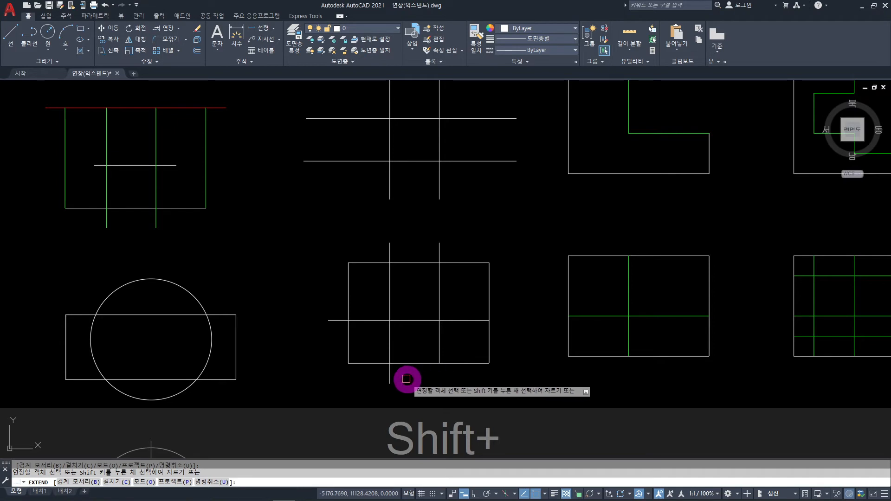
{"action": "left_click", "coordinate": [328, 322], "text": "shift"}
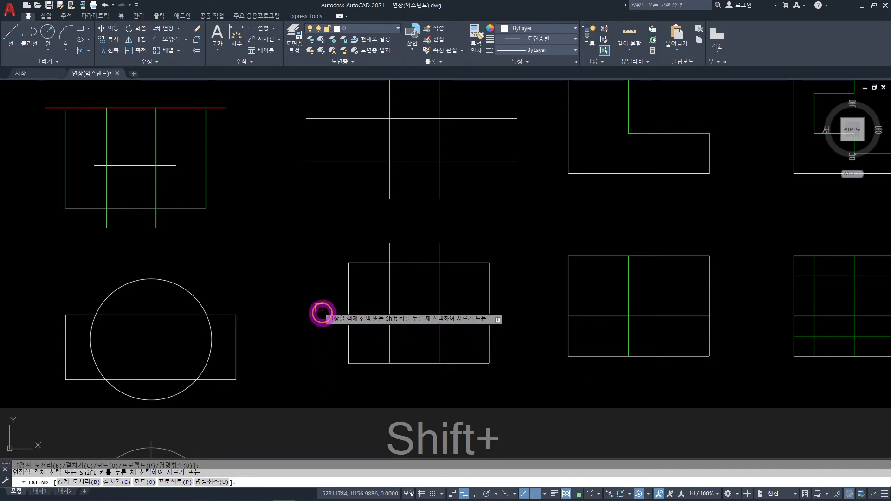
{"action": "left_click", "coordinate": [389, 248], "text": "shift"}
{"action": "left_click", "coordinate": [439, 242], "text": "shift"}
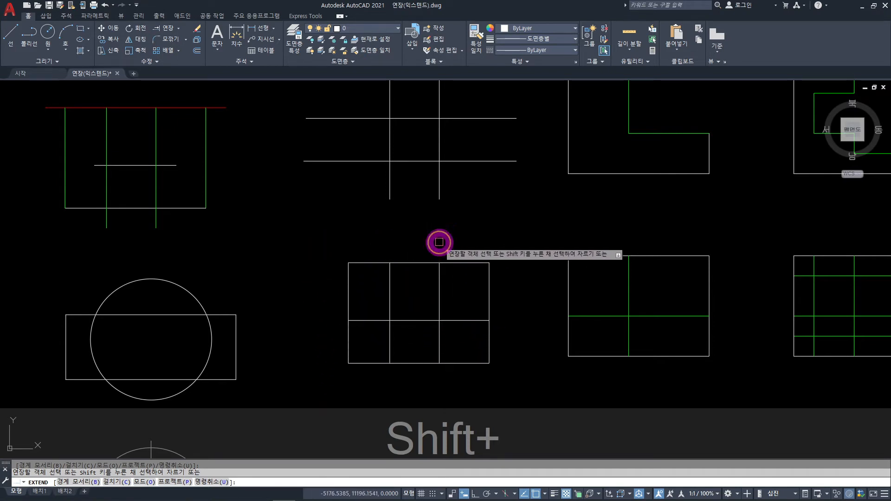
Step: Trim the right overhangs of both horizontal lines and the lower overhang of the right vertical line in the crossing-lines figure
{"action": "left_click", "coordinate": [489, 161], "text": "shift"}
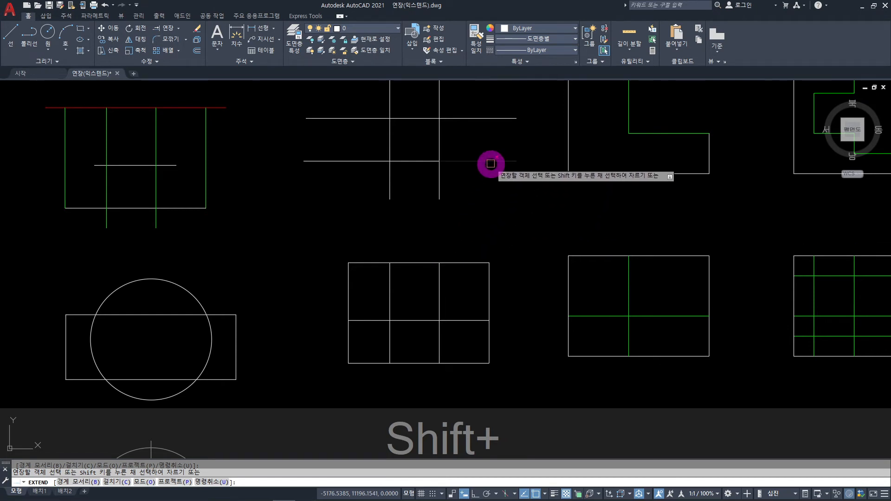
{"action": "left_click", "coordinate": [479, 117], "text": "shift"}
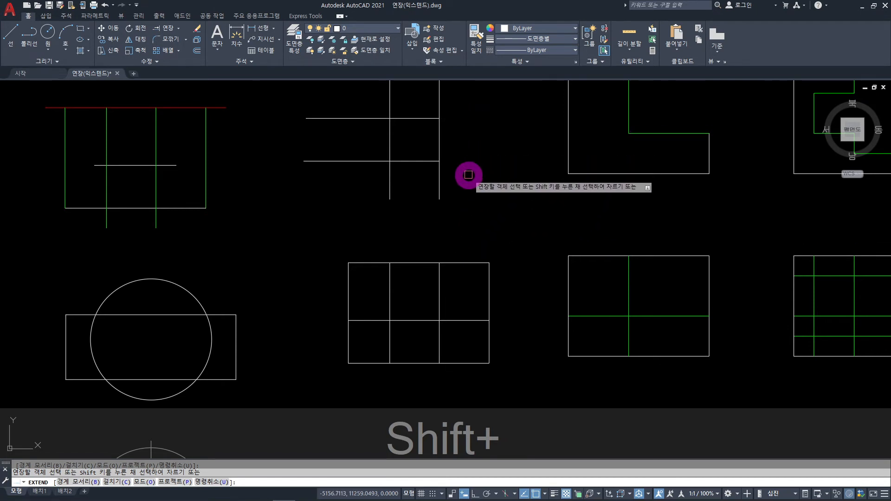
{"action": "left_click", "coordinate": [439, 190], "text": "shift"}
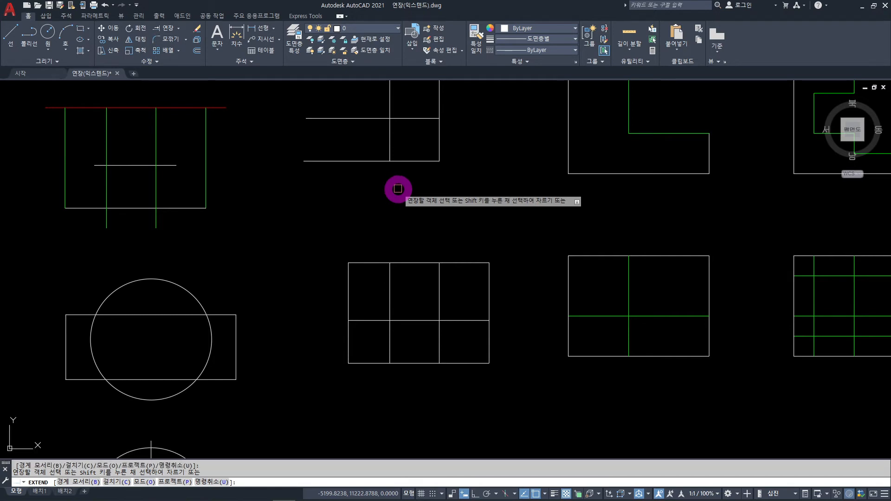
{"action": "key", "text": "Escape"}
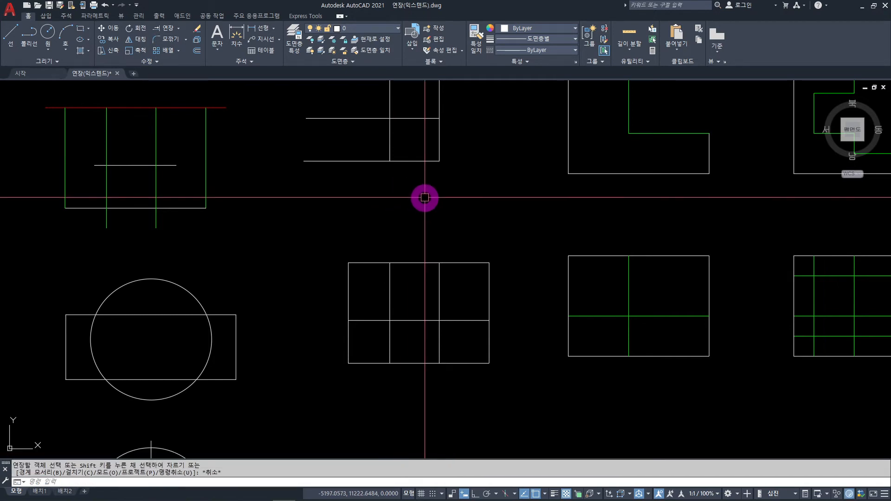
Step: Use FILLET to join the top and right white edges of the L-shaped figure into a sharp corner, completing its rectangle
{"action": "scroll", "coordinate": [538, 204], "scroll_direction": "down", "scroll_amount": 3}
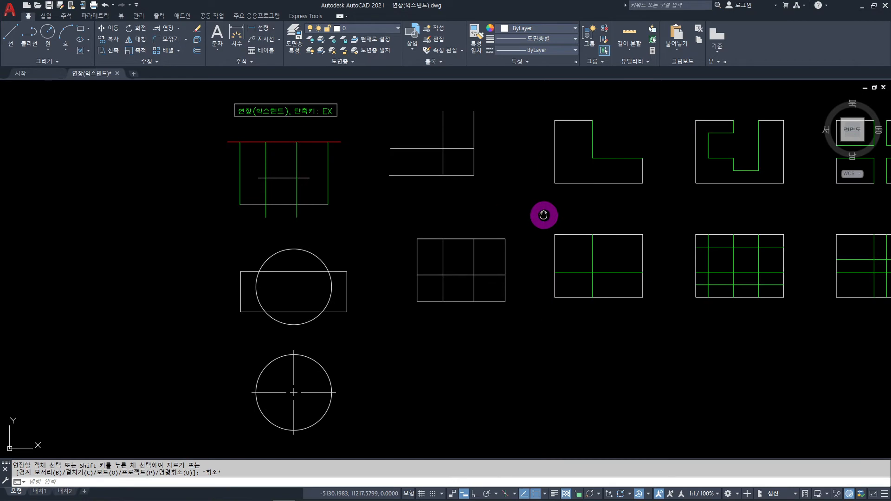
{"action": "middle_click_drag", "start_coordinate": [544, 212], "coordinate": [300, 259]}
{"action": "scroll", "coordinate": [381, 255], "scroll_direction": "up", "scroll_amount": 2}
{"action": "mouse_move", "coordinate": [398, 260]}
{"action": "middle_mouse_down"}
{"action": "mouse_move", "coordinate": [343, 294]}
{"action": "mouse_move", "coordinate": [311, 284]}
{"action": "middle_mouse_up"}
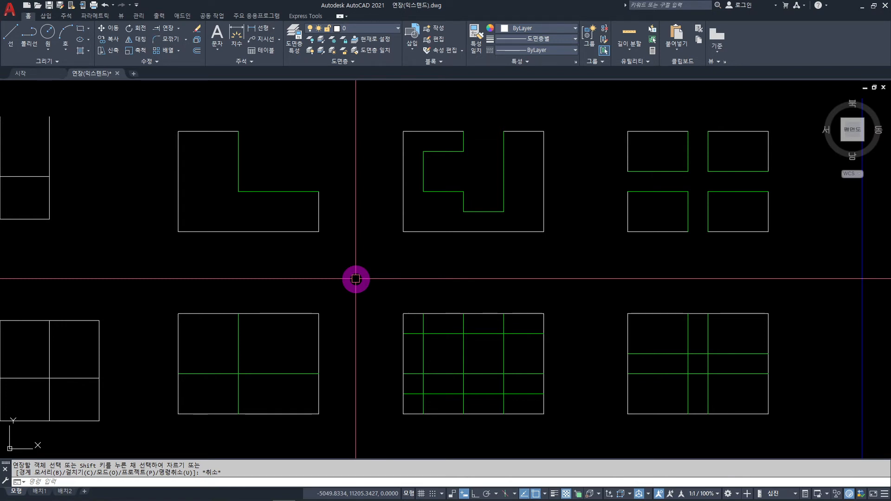
{"action": "key", "text": "shift"}
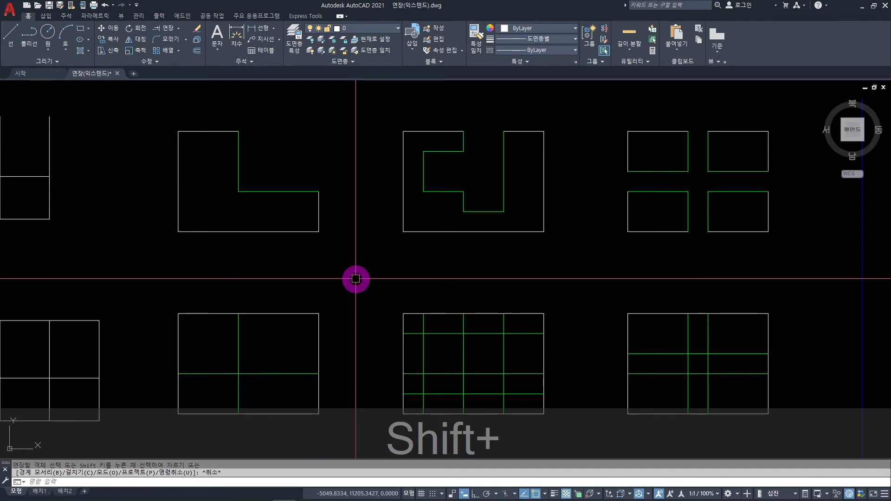
{"action": "type", "text": "F"}
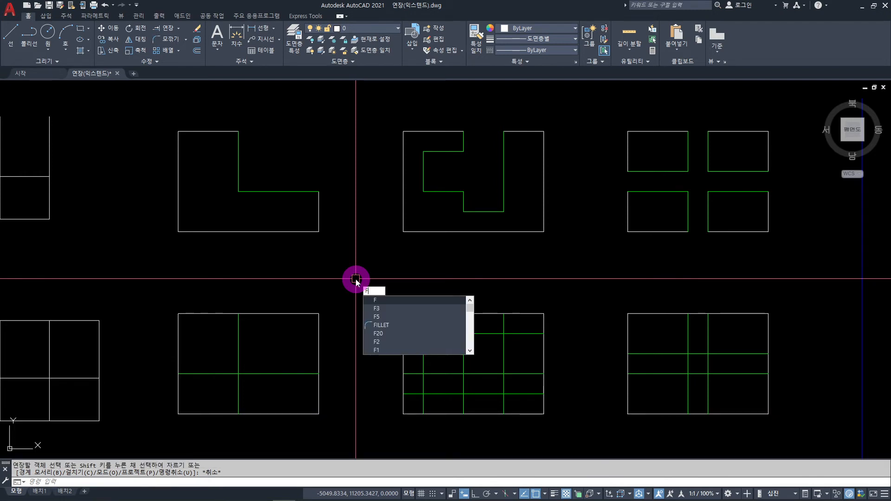
{"action": "key", "text": "space"}
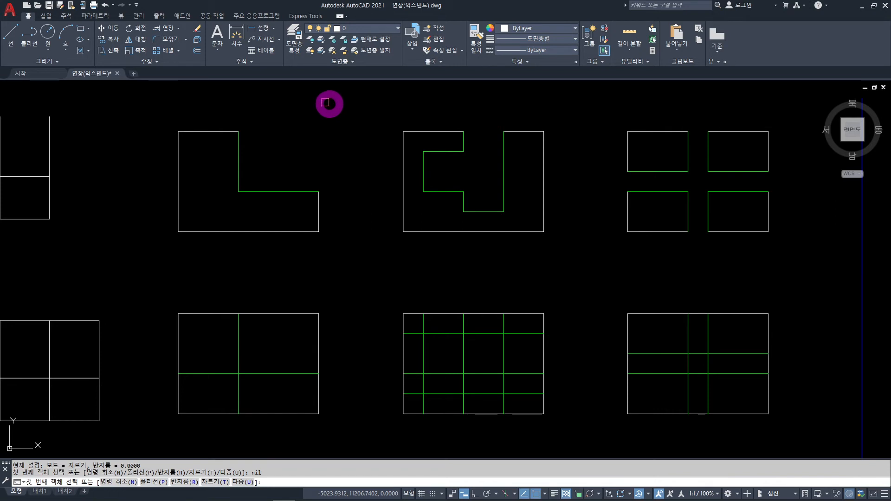
{"action": "left_click", "coordinate": [217, 133]}
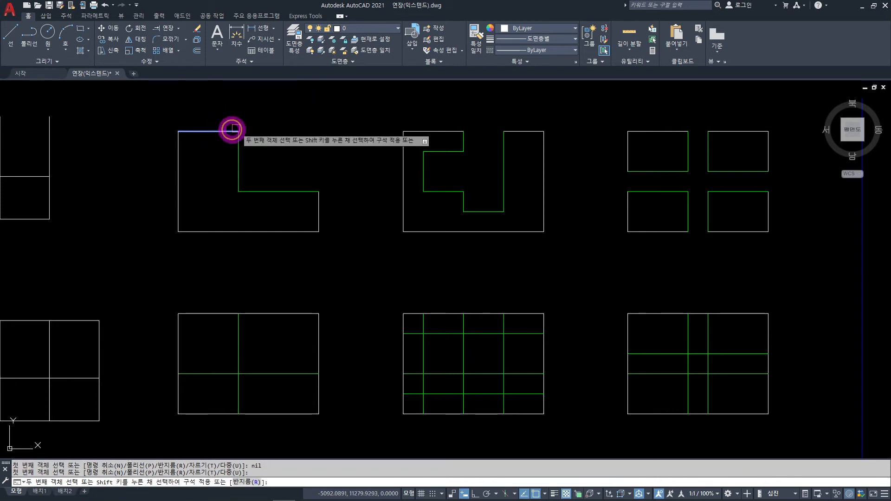
{"action": "left_click", "coordinate": [318, 207]}
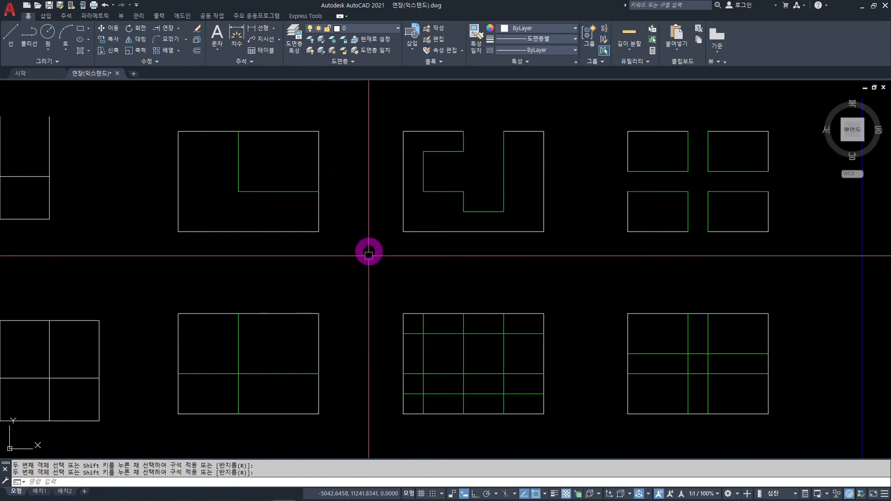
{"action": "key", "text": "Escape"}
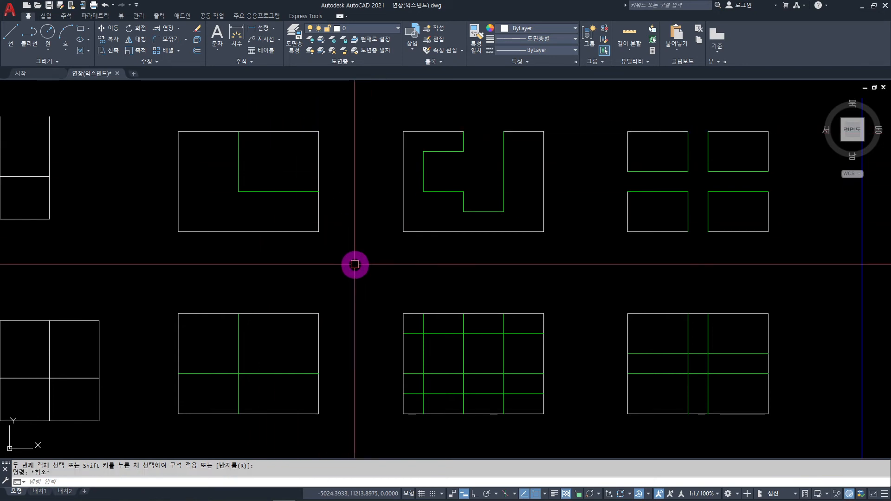
Step: Extend the green vertical line to the bottom edge and the green horizontal line to the left edge of the completed rectangle
{"action": "type", "text": "EX"}
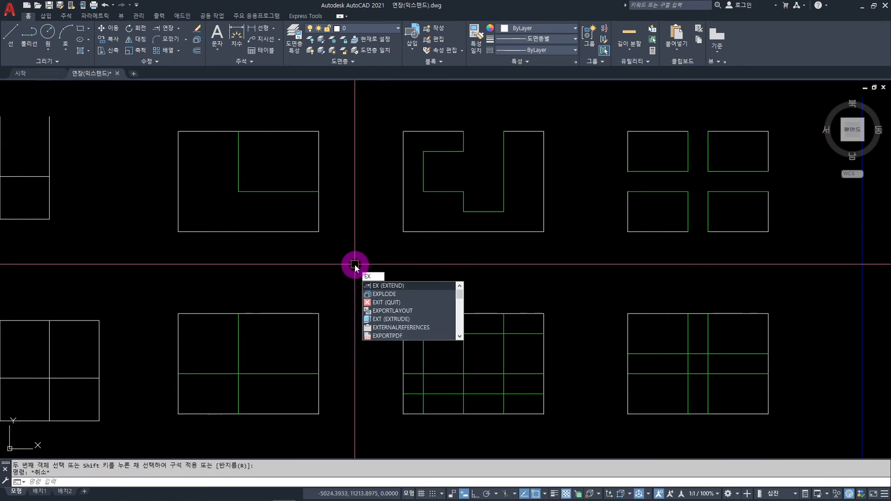
{"action": "key", "text": "space"}
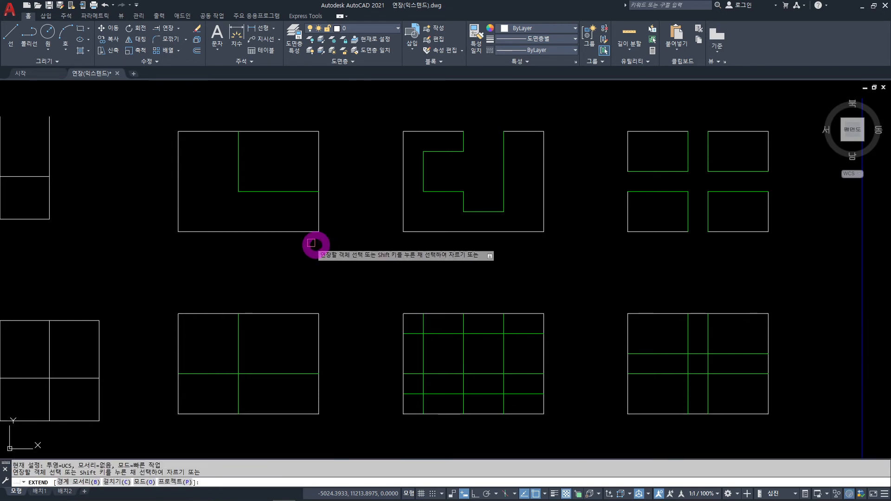
{"action": "left_click", "coordinate": [239, 177]}
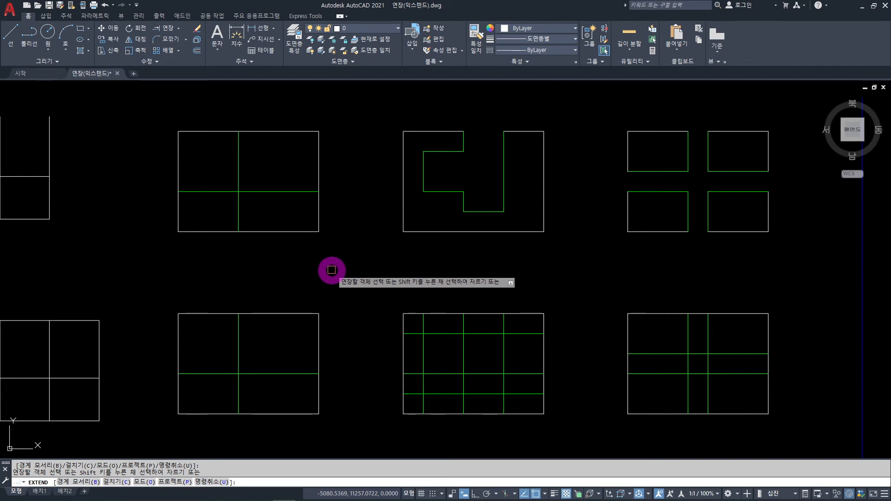
{"action": "key", "text": "Escape"}
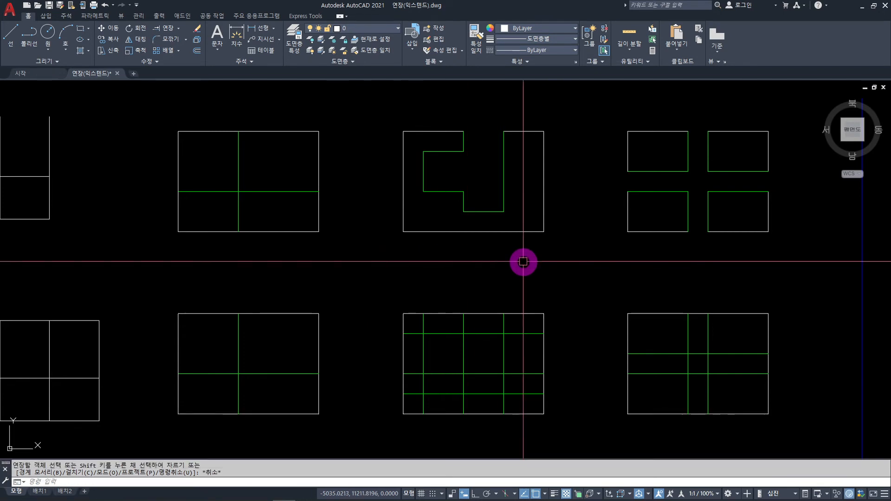
Step: In the stepped-notch figure, extend the white top edge across its gap and the middle and right green verticals to the bottom edge
{"action": "middle_click_drag", "start_coordinate": [522, 260], "coordinate": [392, 264]}
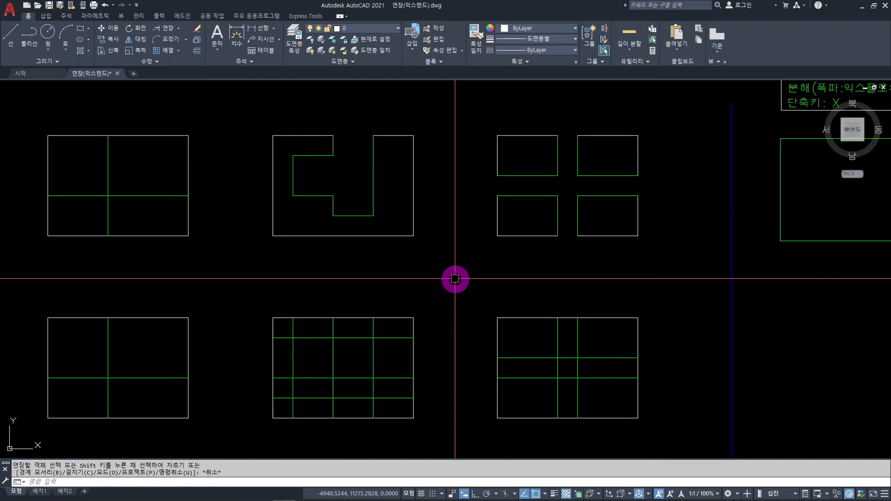
{"action": "type", "text": "Ex"}
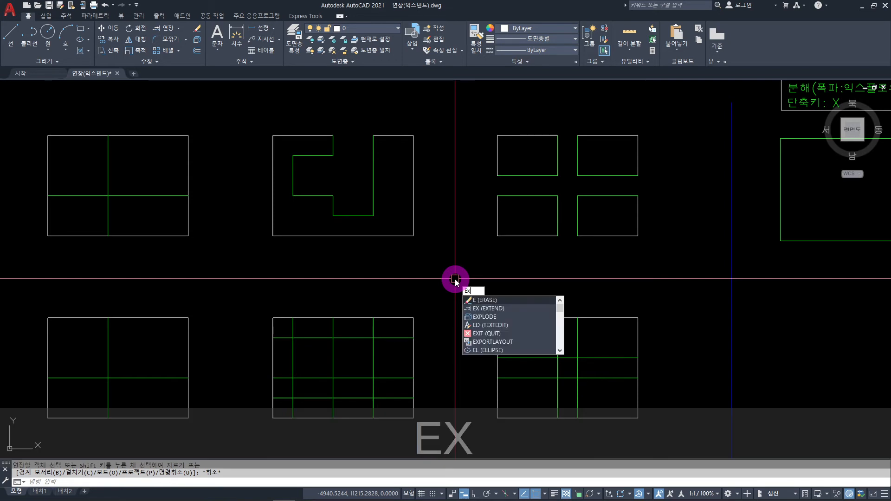
{"action": "key", "text": "space"}
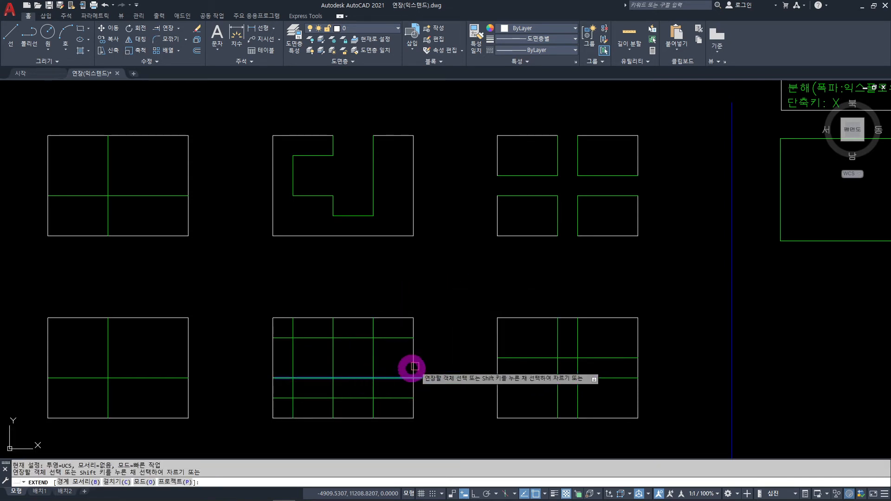
{"action": "left_click", "coordinate": [353, 319]}
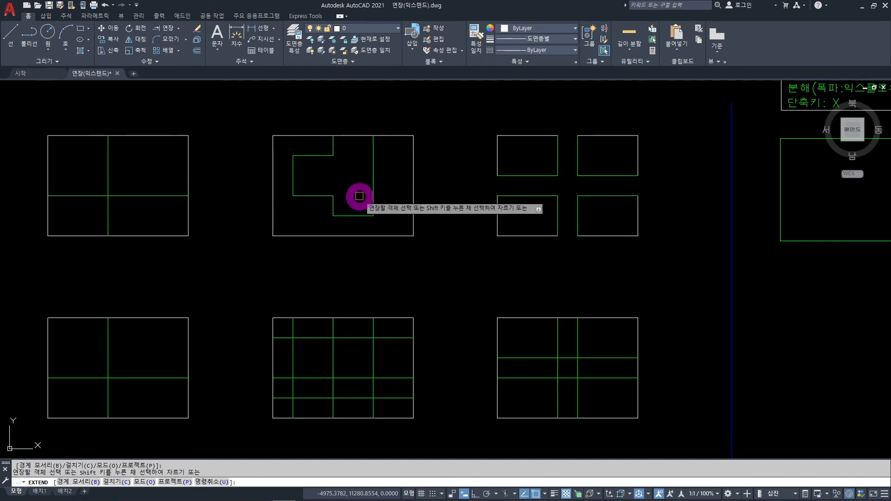
{"action": "left_click", "coordinate": [334, 146]}
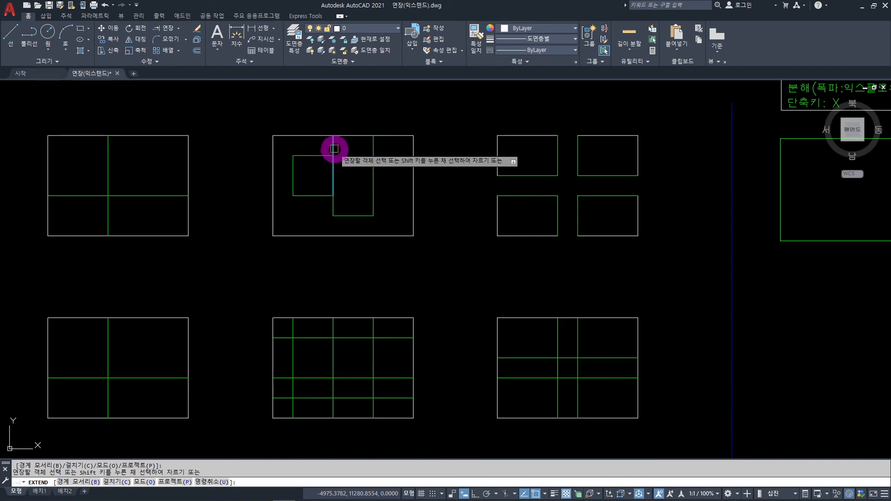
{"action": "left_click", "coordinate": [336, 209]}
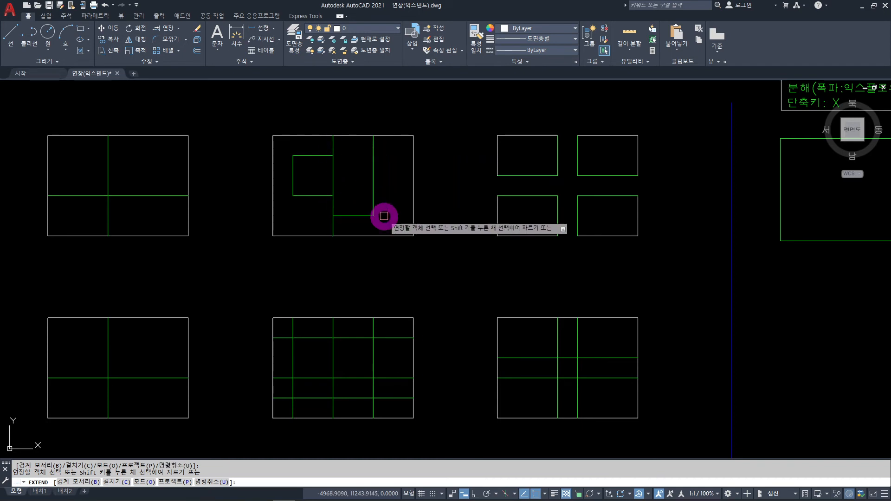
{"action": "left_click", "coordinate": [372, 202]}
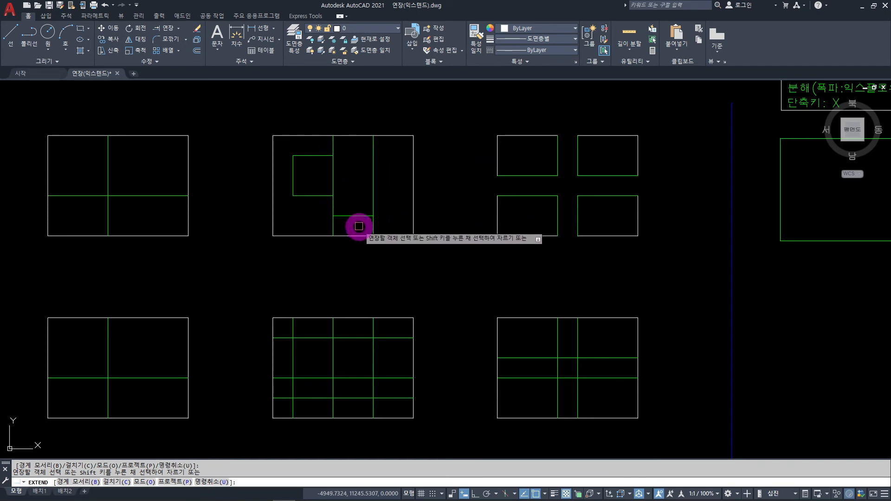
Step: Extend the lowest green horizontal, the left green vertical and the two upper green horizontals to the white edges on both ends
{"action": "left_click", "coordinate": [365, 217]}
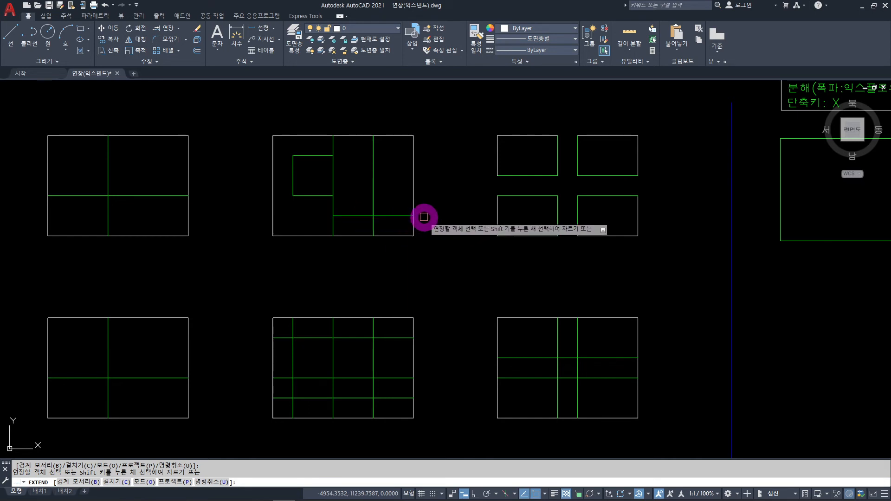
{"action": "left_click", "coordinate": [350, 217]}
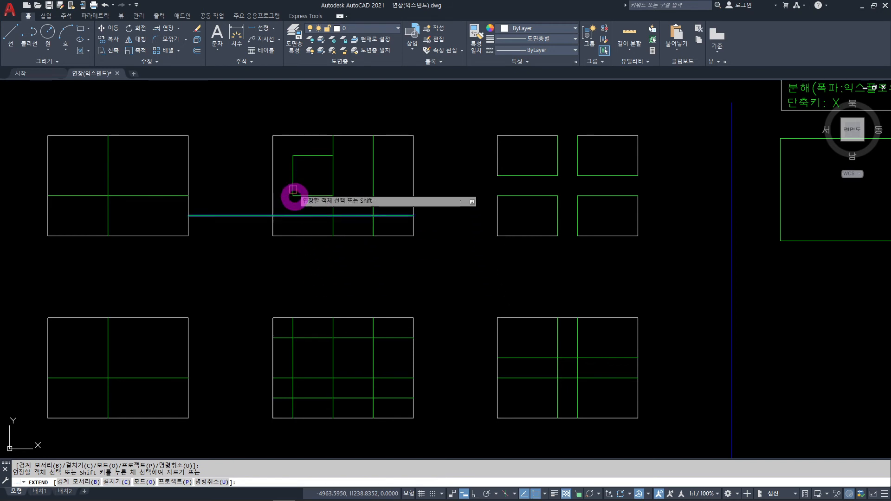
{"action": "left_click", "coordinate": [295, 167]}
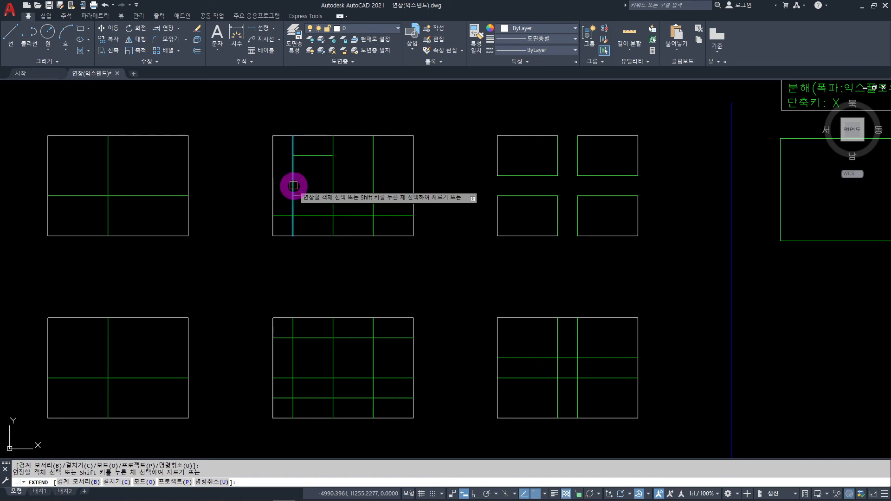
{"action": "left_click", "coordinate": [293, 185]}
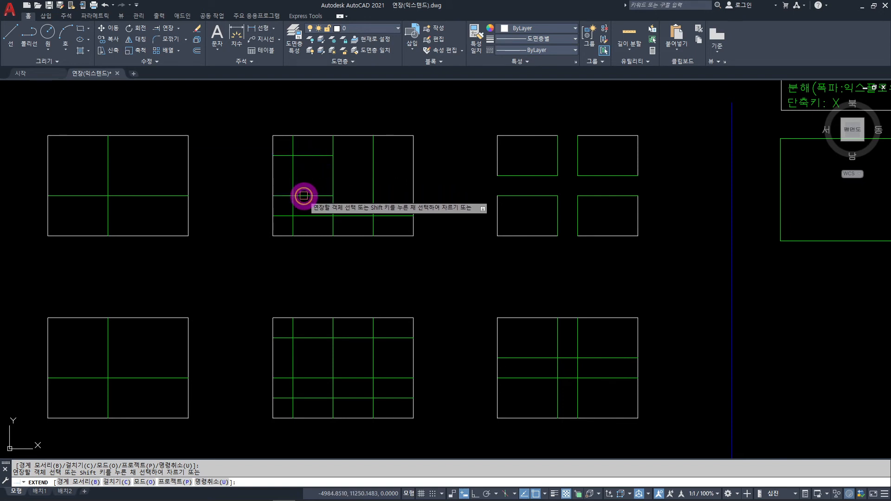
{"action": "left_click", "coordinate": [324, 156]}
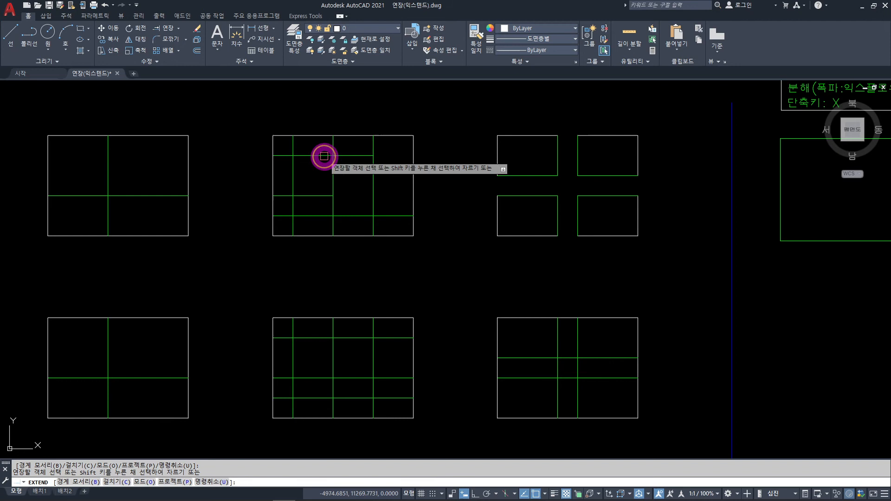
{"action": "left_click", "coordinate": [324, 195]}
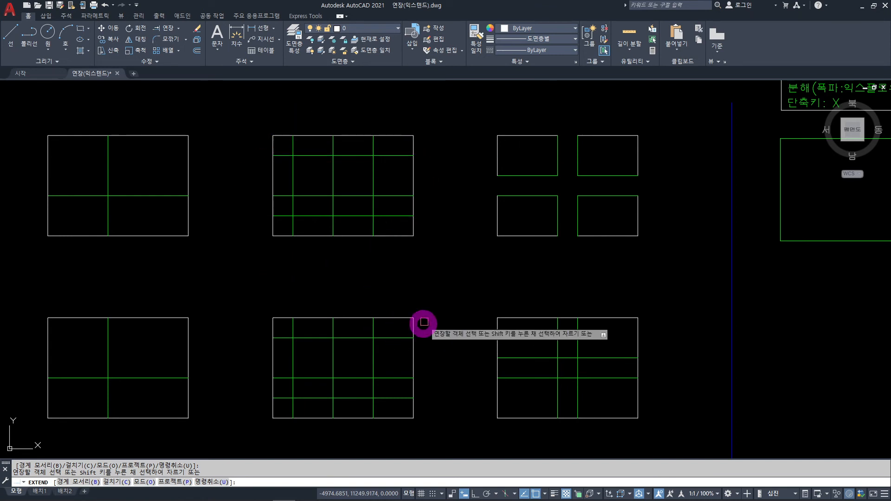
{"action": "key", "text": "Escape"}
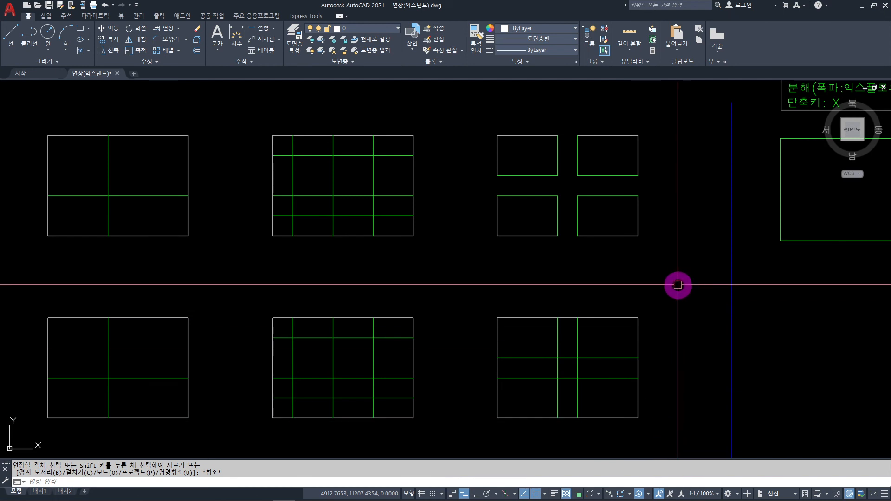
Step: Extend the white outer edges of the four-rectangle figure across their gaps, and the green vertical and horizontal lines through the center
{"action": "left_click", "coordinate": [165, 32]}
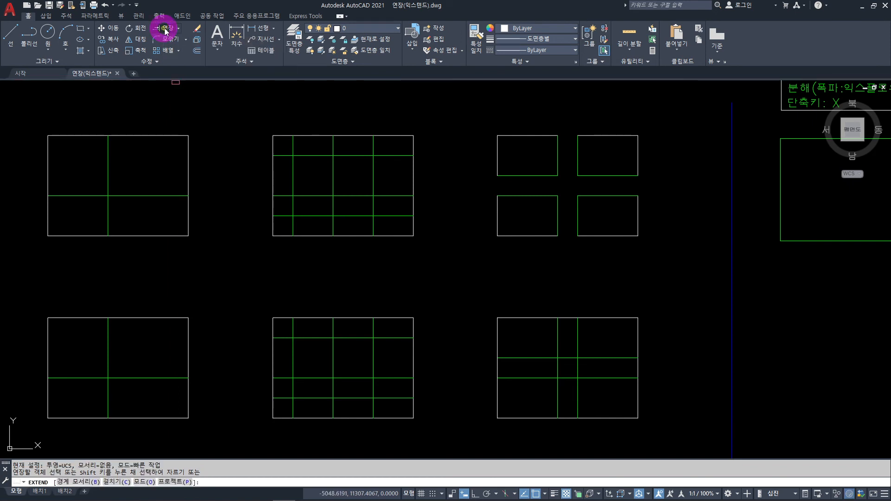
{"action": "left_click", "coordinate": [539, 134]}
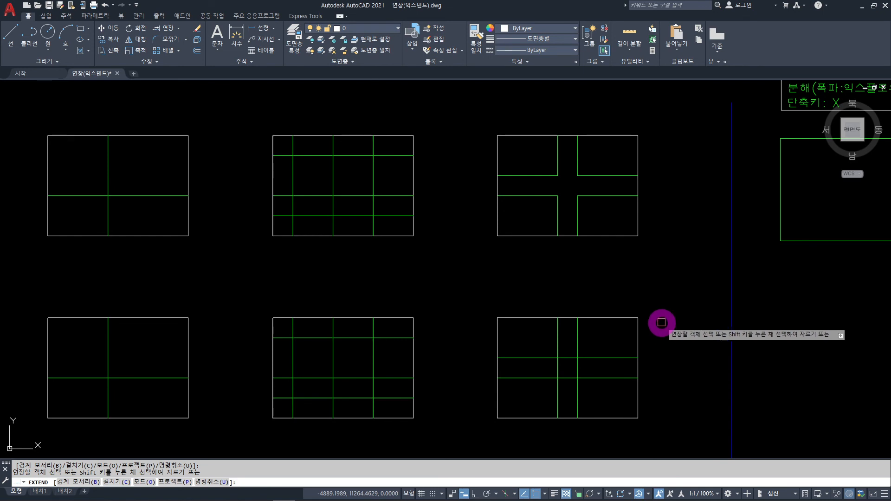
{"action": "left_click", "coordinate": [579, 208]}
{"action": "left_click", "coordinate": [561, 209]}
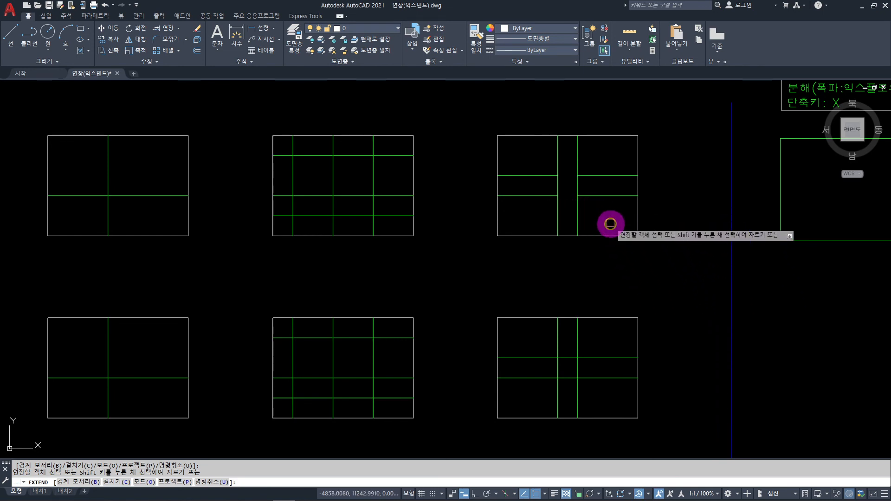
{"action": "left_click", "coordinate": [573, 194]}
{"action": "left_click", "coordinate": [592, 175]}
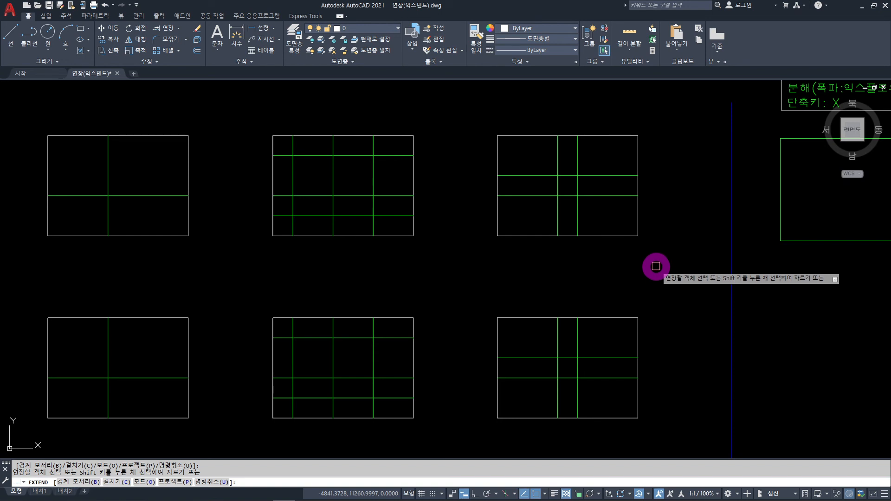
{"action": "key", "text": "Escape"}
Step: Review the extended practice figures across the drawing, comparing the green-line rectangles with the reference figures below them
{"action": "scroll", "coordinate": [657, 264], "scroll_direction": "down", "scroll_amount": 6}
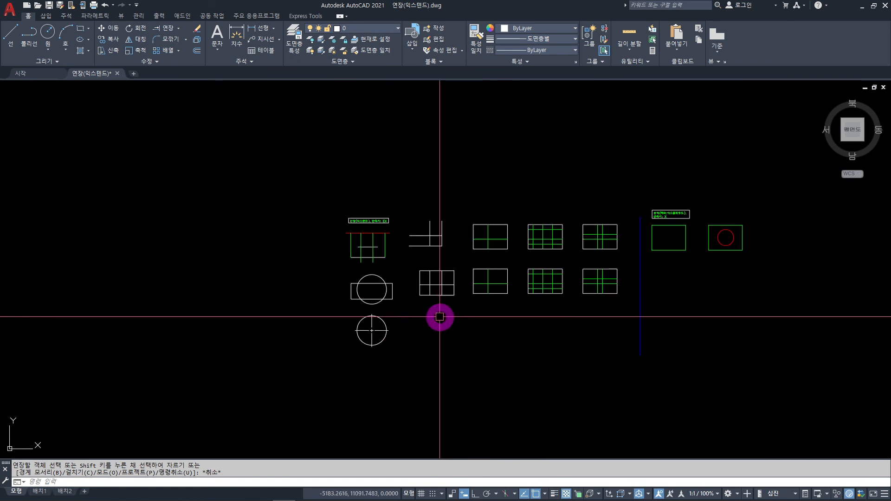
{"action": "scroll", "coordinate": [482, 341], "scroll_direction": "up", "scroll_amount": 2}
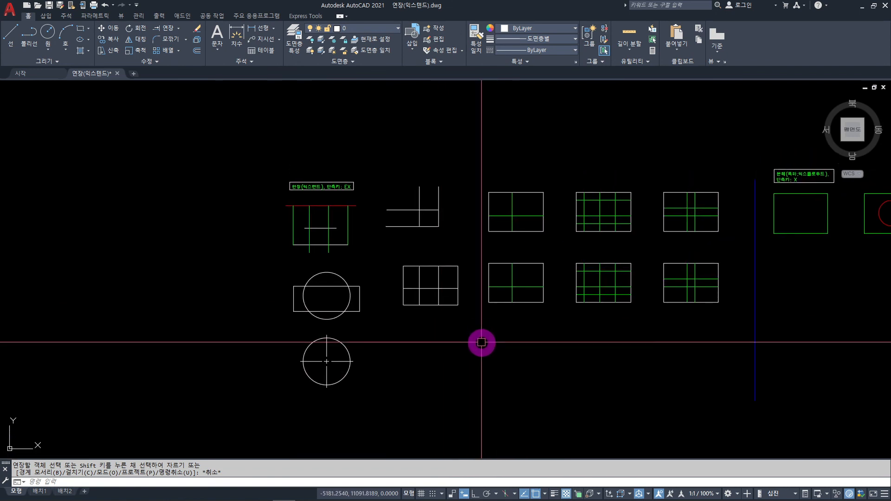
{"action": "scroll", "coordinate": [339, 241], "scroll_direction": "up", "scroll_amount": 4}
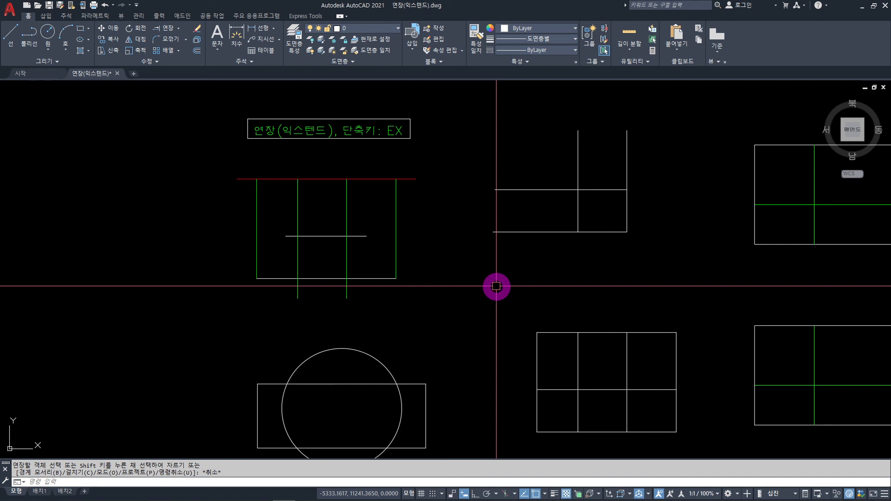
{"action": "middle_click_drag", "start_coordinate": [523, 283], "coordinate": [364, 202]}
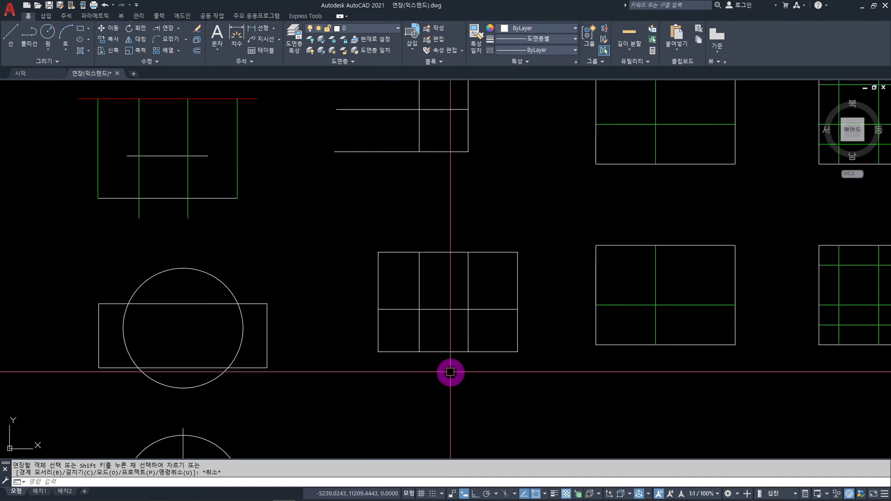
{"action": "scroll", "coordinate": [451, 372], "scroll_direction": "down", "scroll_amount": 3}
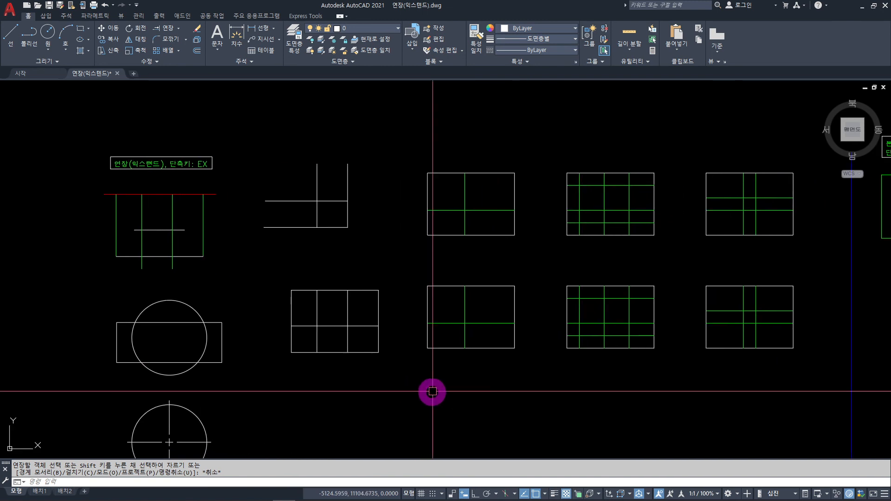
{"action": "scroll", "coordinate": [648, 233], "scroll_direction": "up", "scroll_amount": 2}
{"action": "mouse_move", "coordinate": [674, 263]}
{"action": "middle_mouse_down"}
{"action": "mouse_move", "coordinate": [591, 291]}
{"action": "mouse_move", "coordinate": [566, 283]}
{"action": "middle_mouse_up"}
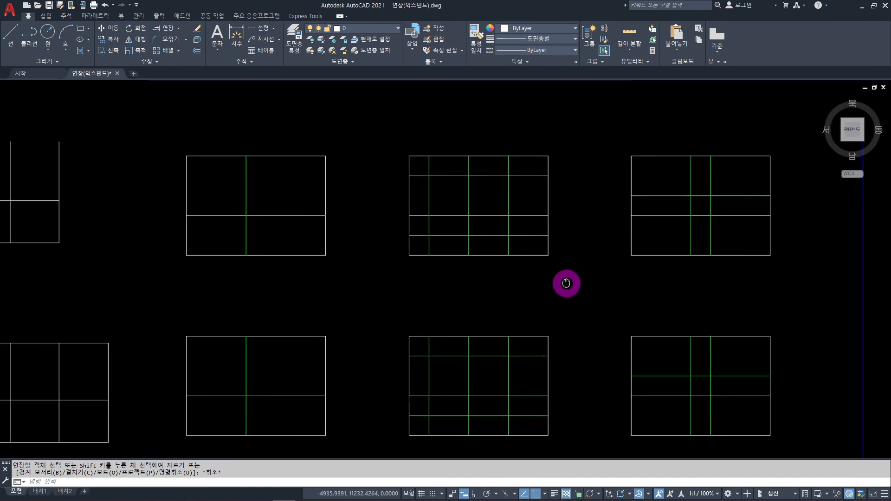